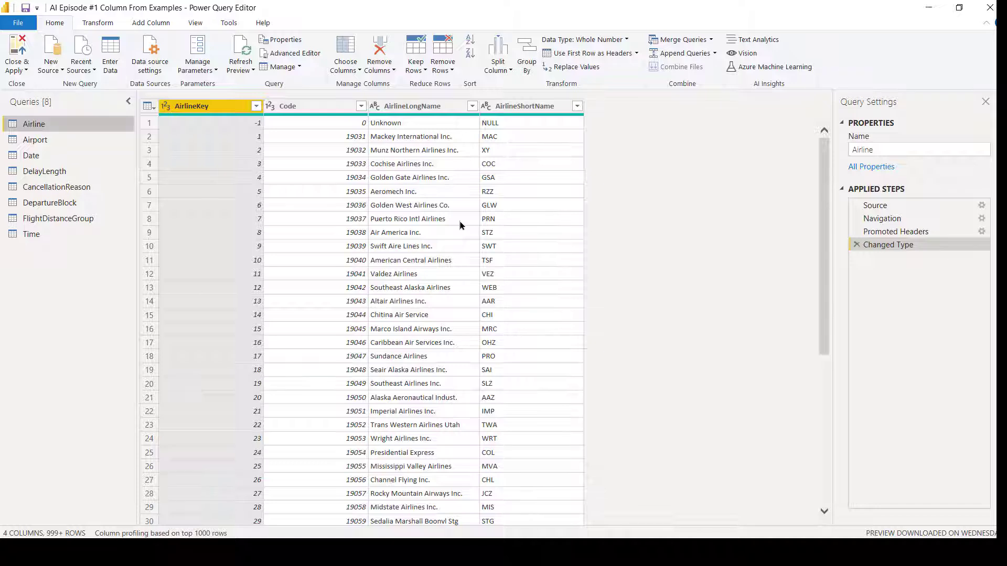
- Start a new column from examples in the Airport query, using all columns as the source
{"action": "left_click", "coordinate": [152, 24]}
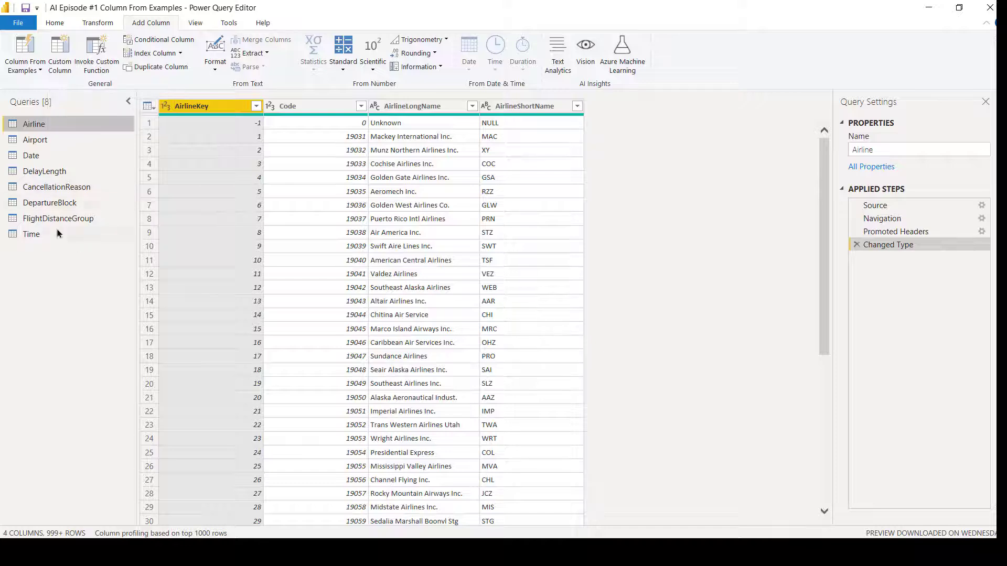
{"action": "left_click", "coordinate": [45, 143]}
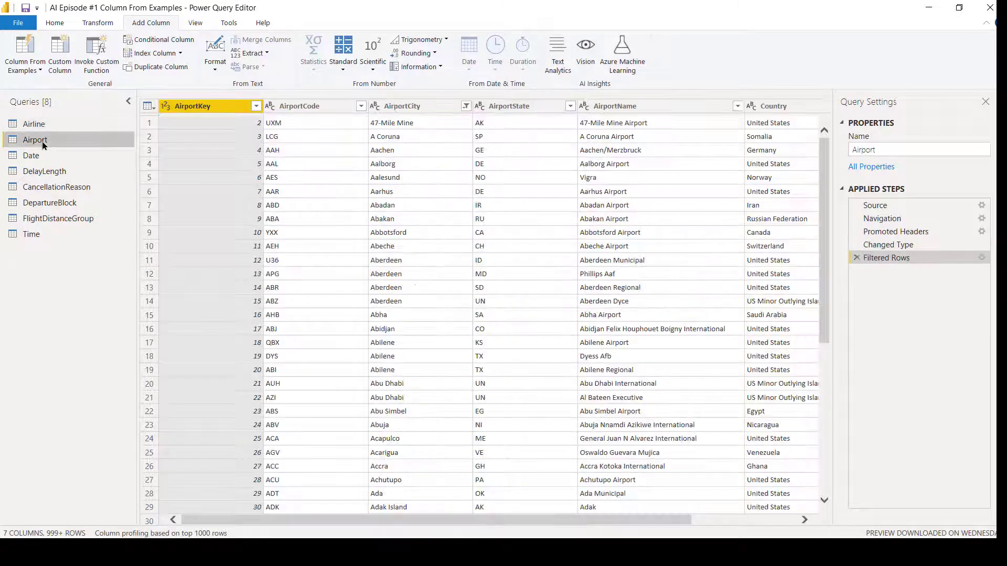
{"action": "left_click", "coordinate": [128, 103]}
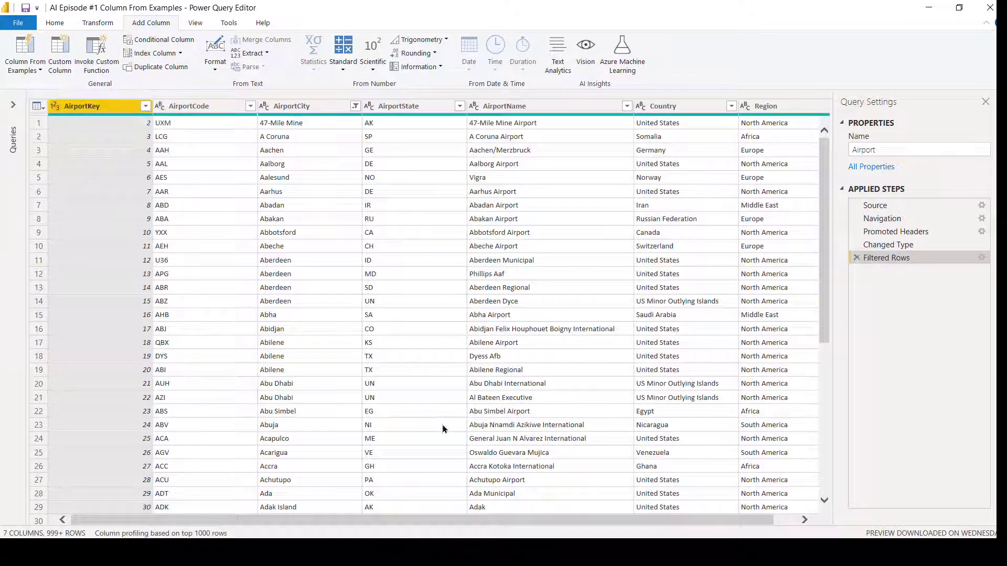
{"action": "left_click", "coordinate": [23, 51]}
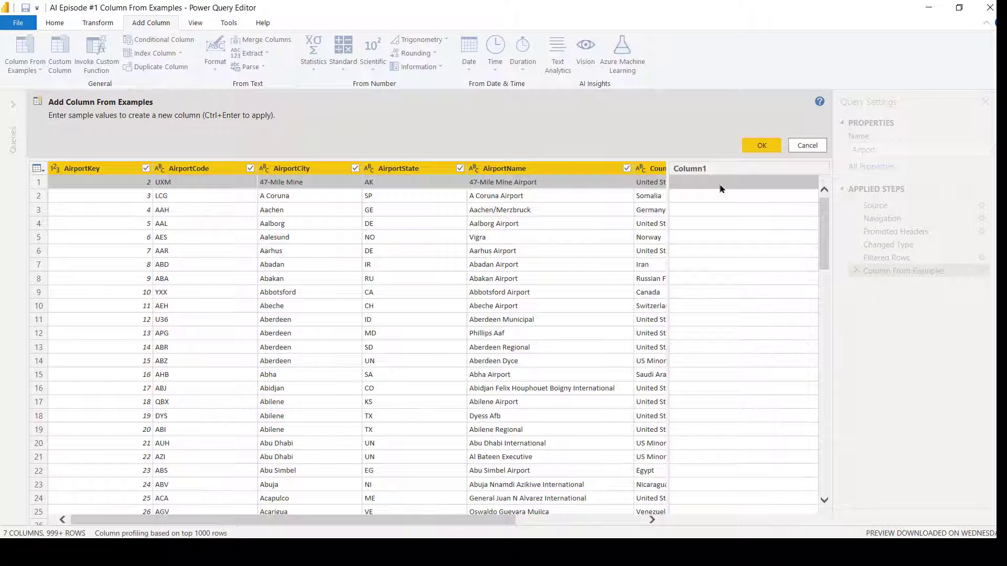
- Enter "47-Mile Mine, AK" as the first-row example to combine the airport city and state
{"action": "left_click", "coordinate": [721, 187]}
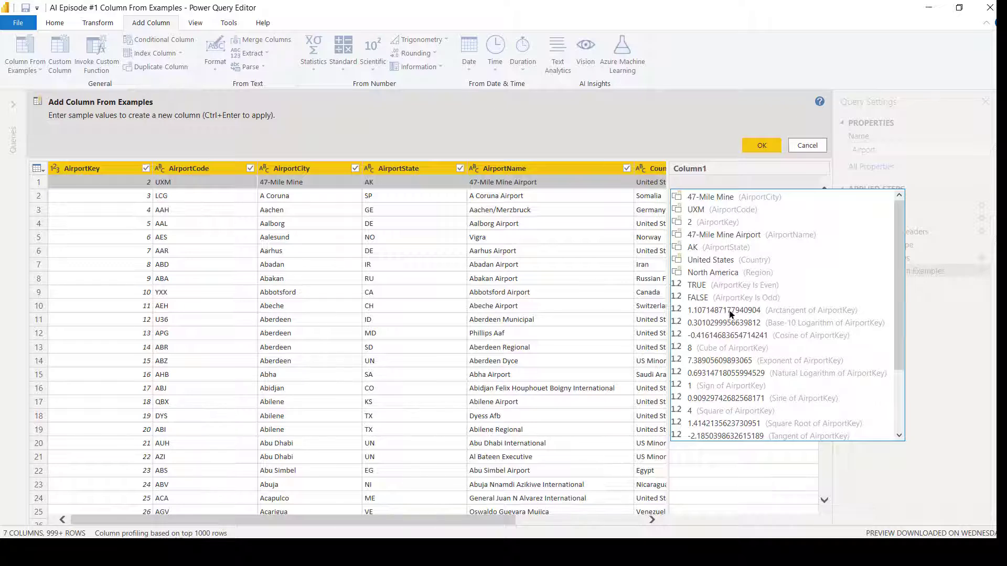
{"action": "scroll", "coordinate": [755, 336], "scroll_direction": "down", "scroll_amount": 3}
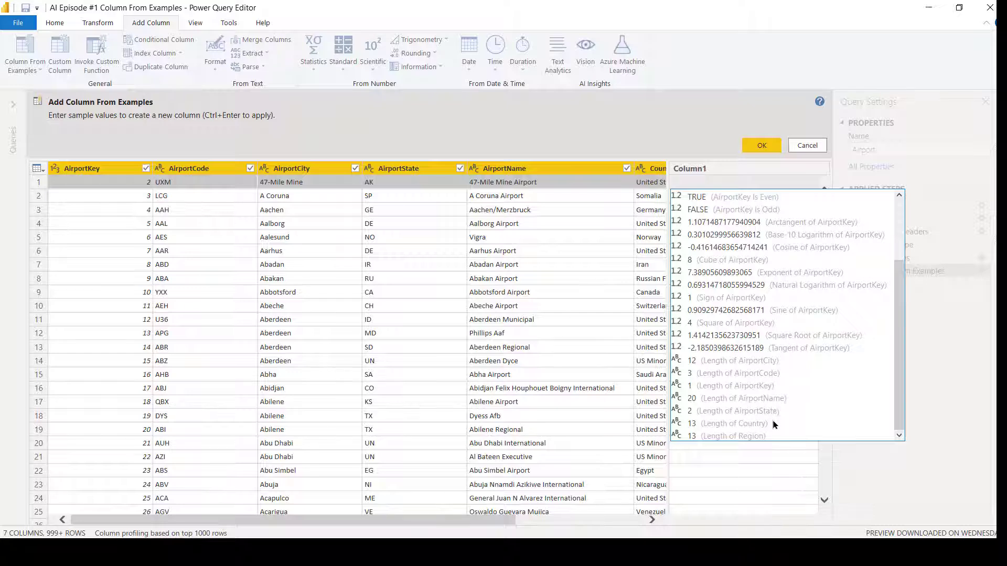
{"action": "scroll", "coordinate": [772, 414], "scroll_direction": "up", "scroll_amount": 3}
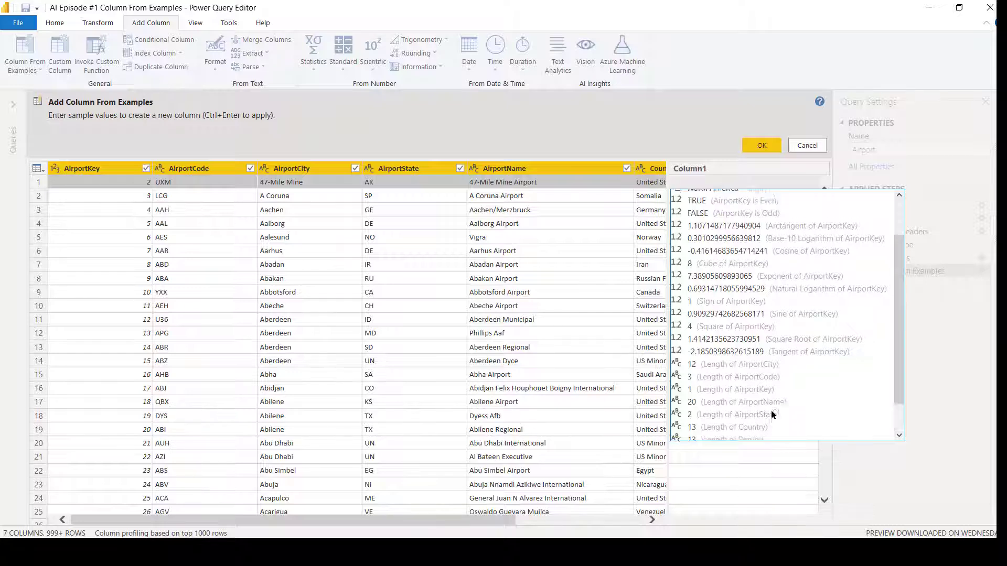
{"action": "left_click", "coordinate": [691, 184]}
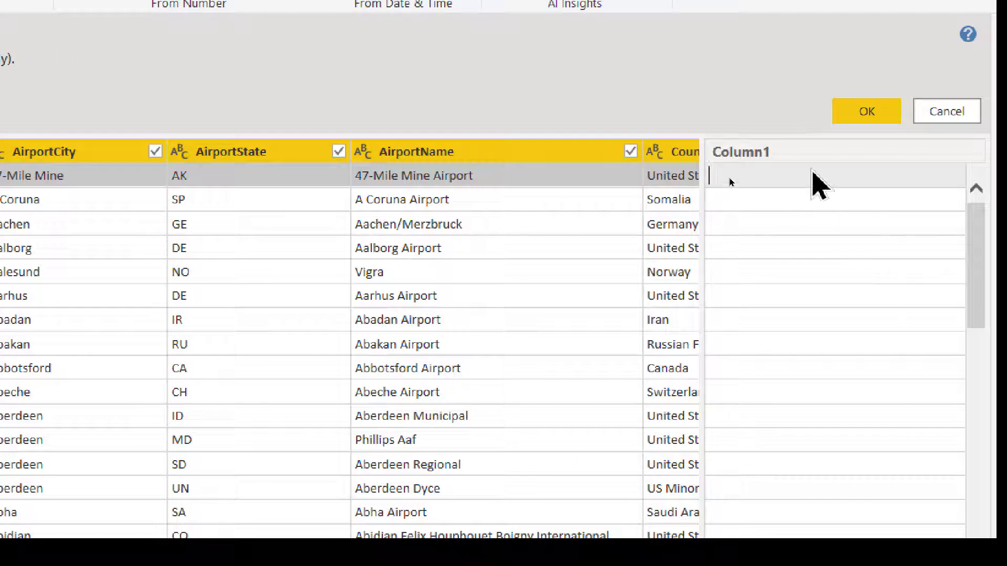
{"action": "type", "text": "47-"}
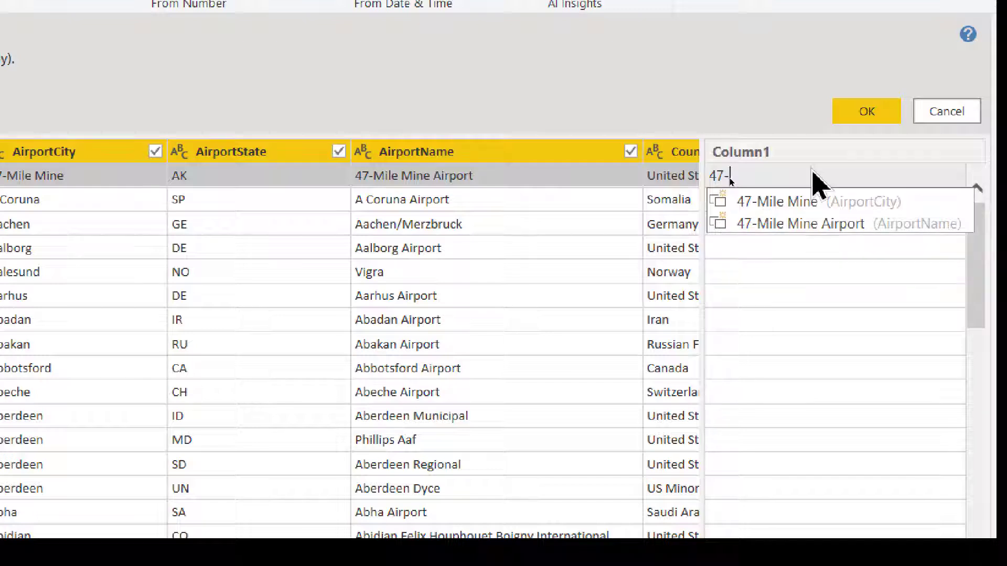
{"action": "type", "text": "Mile Mine, "}
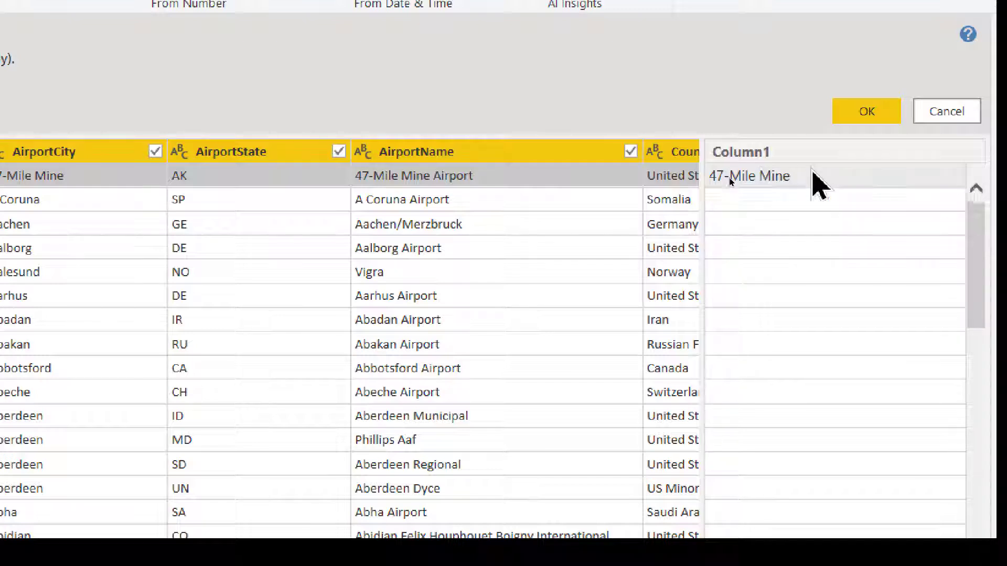
{"action": "type", "text": "AK"}
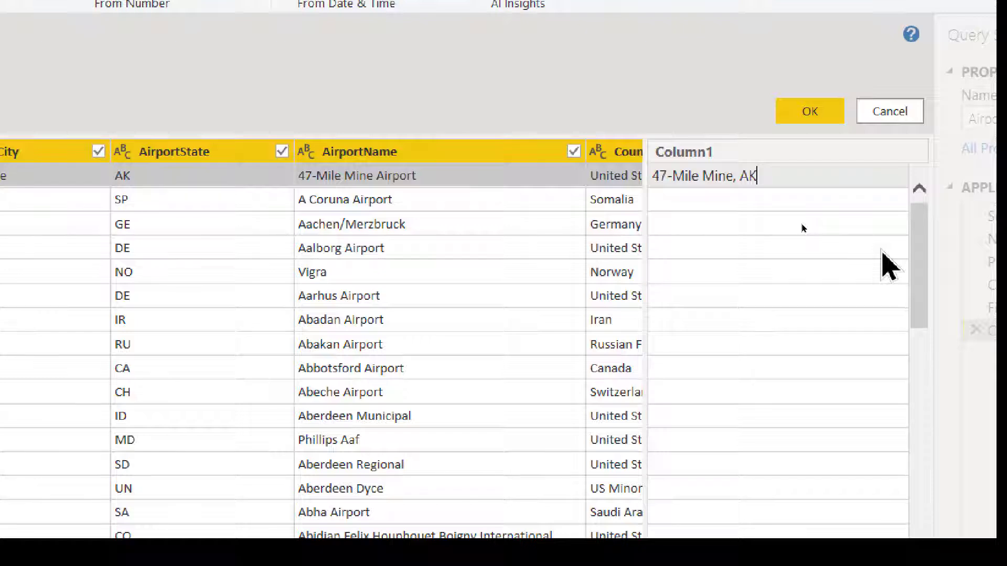
{"action": "key", "text": "Return"}
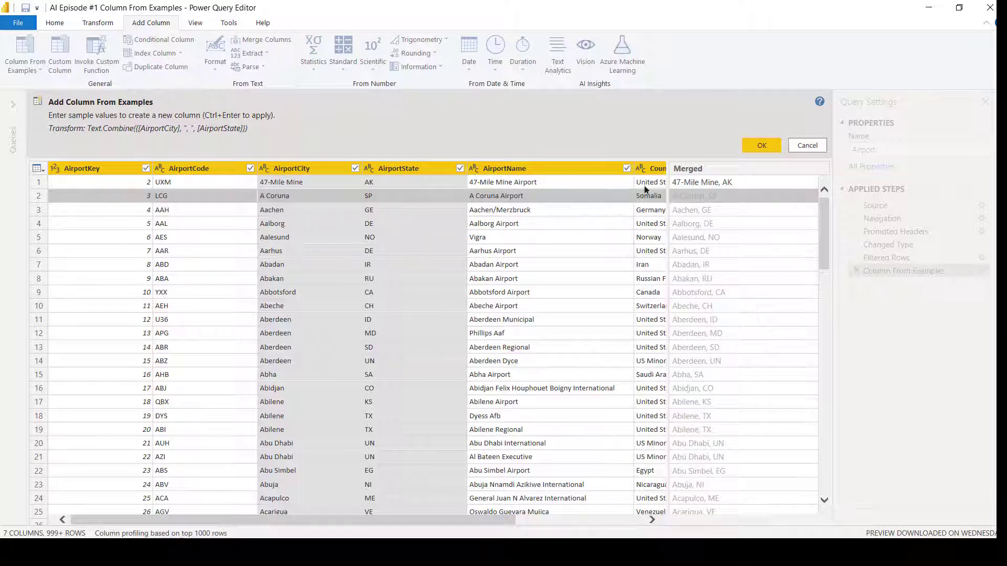
- Replace the first-row example with "47-MILE MINE, AK" and add the resulting column to the Airport query
{"action": "left_click", "coordinate": [741, 182]}
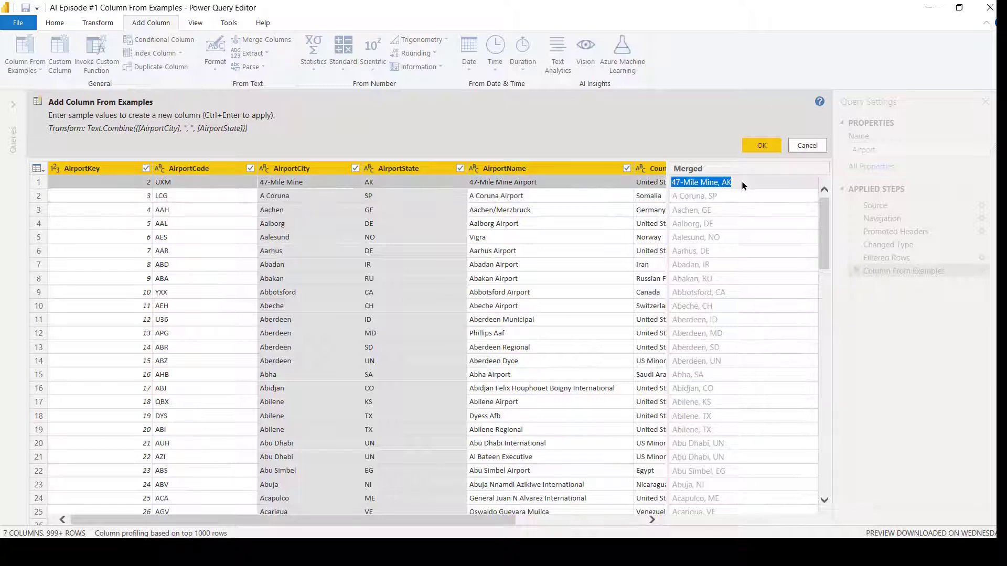
{"action": "type", "text": "47"}
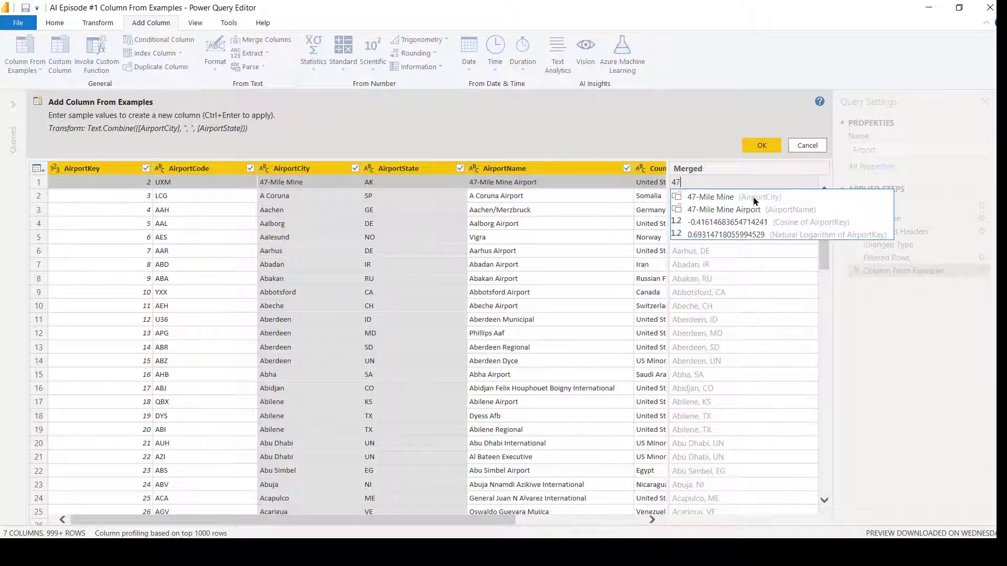
{"action": "type", "text": "-MILE "}
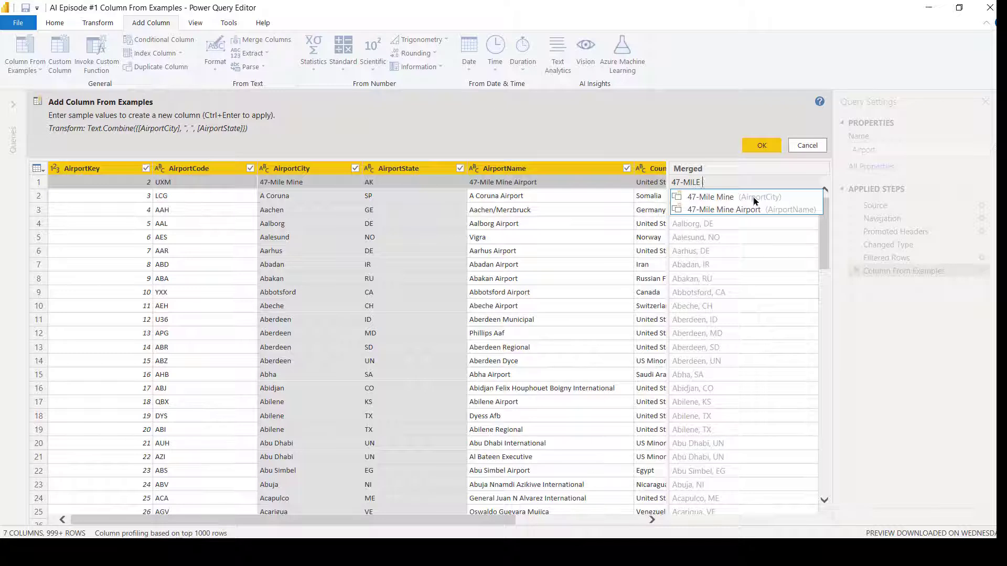
{"action": "type", "text": "MINE, AK"}
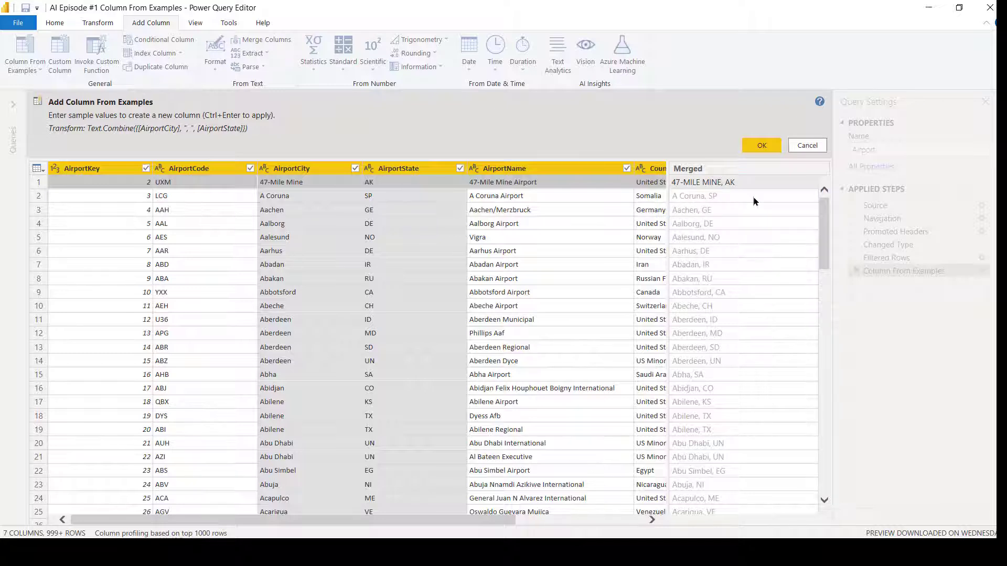
{"action": "key", "text": "Return"}
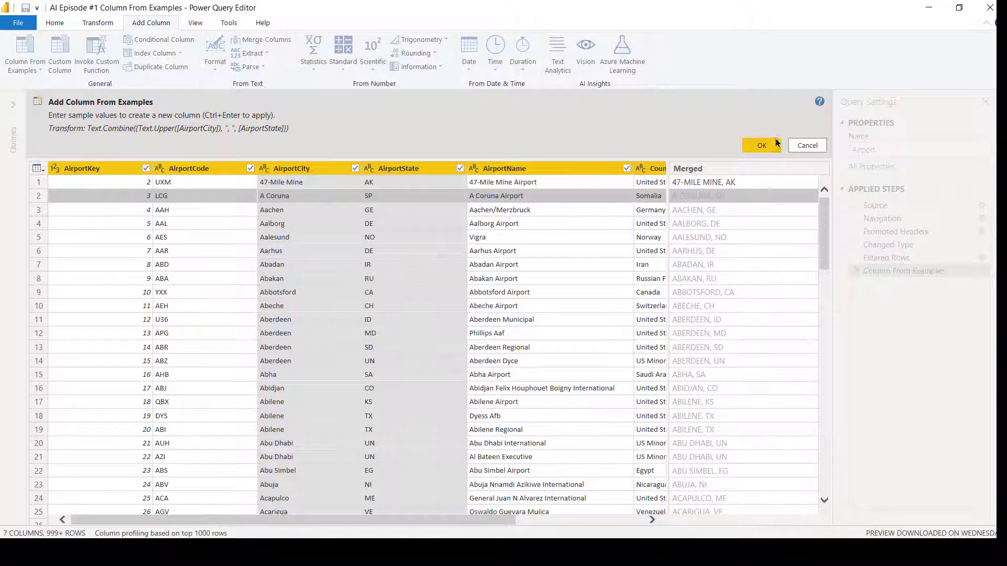
{"action": "left_click", "coordinate": [755, 144]}
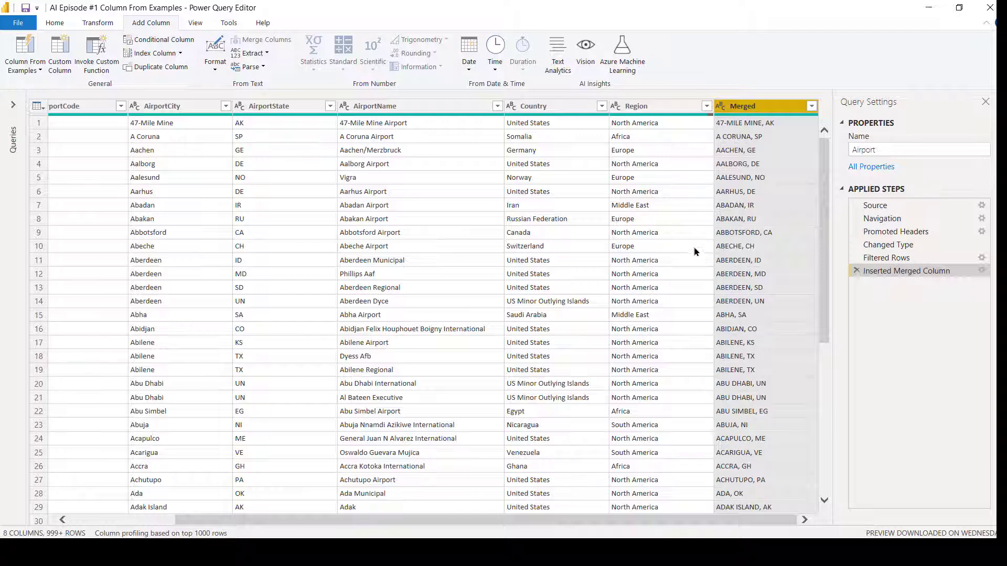
- Show the formula bar and expand the collapsed list of queries
{"action": "left_click", "coordinate": [196, 23]}
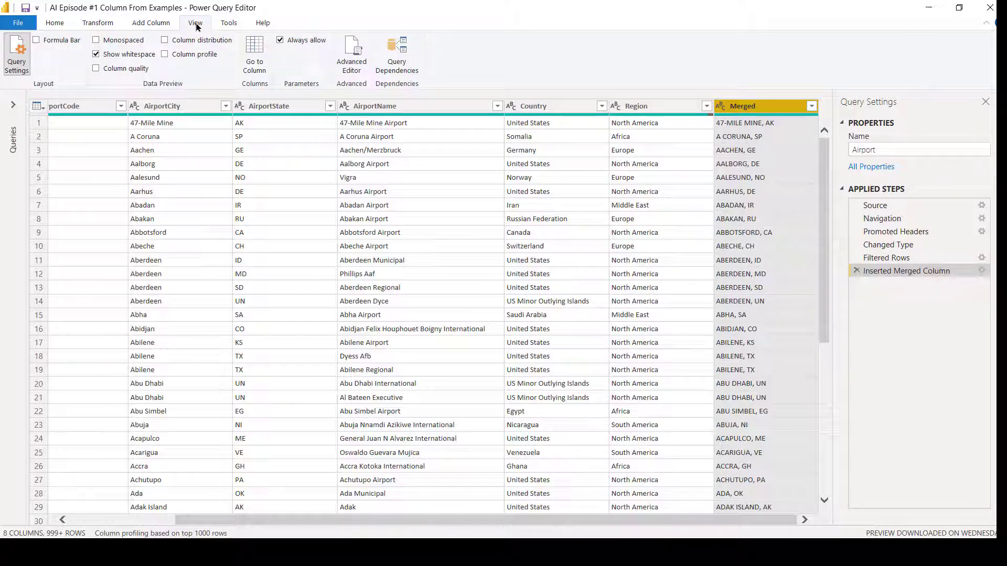
{"action": "left_click", "coordinate": [36, 39]}
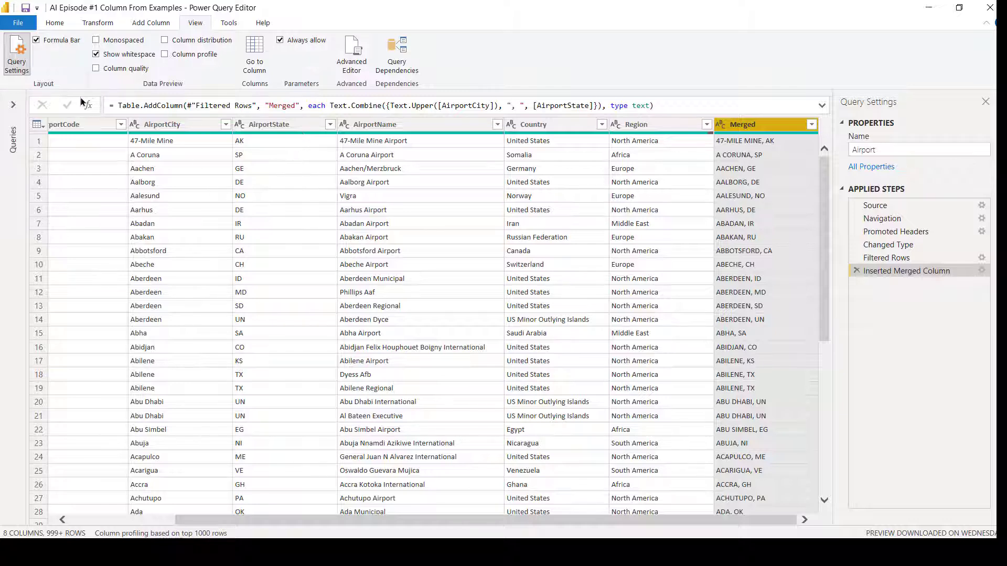
{"action": "left_click", "coordinate": [14, 103]}
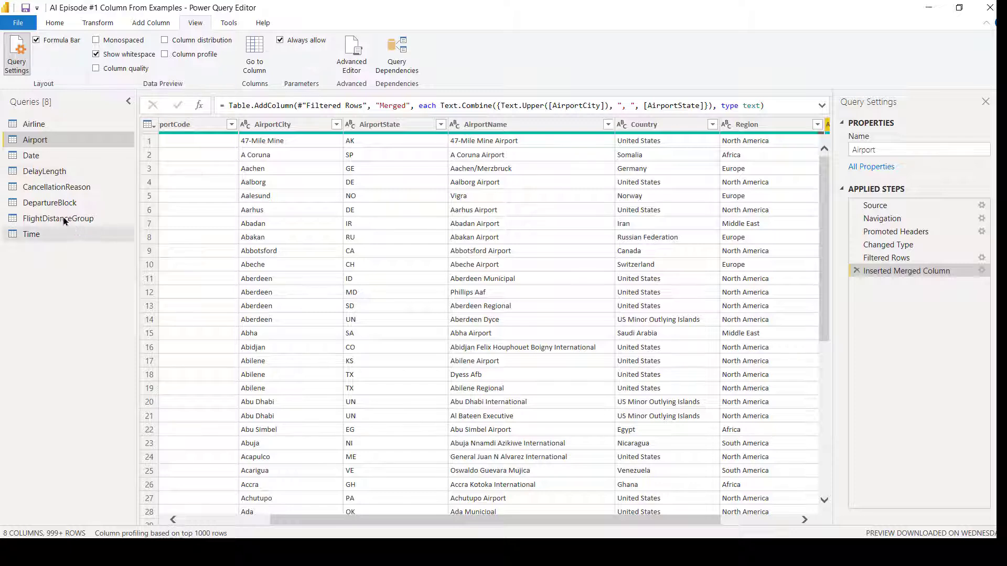
- Start a new column from examples in the Date query and bring the DisplayDate column into view
{"action": "left_click", "coordinate": [29, 156]}
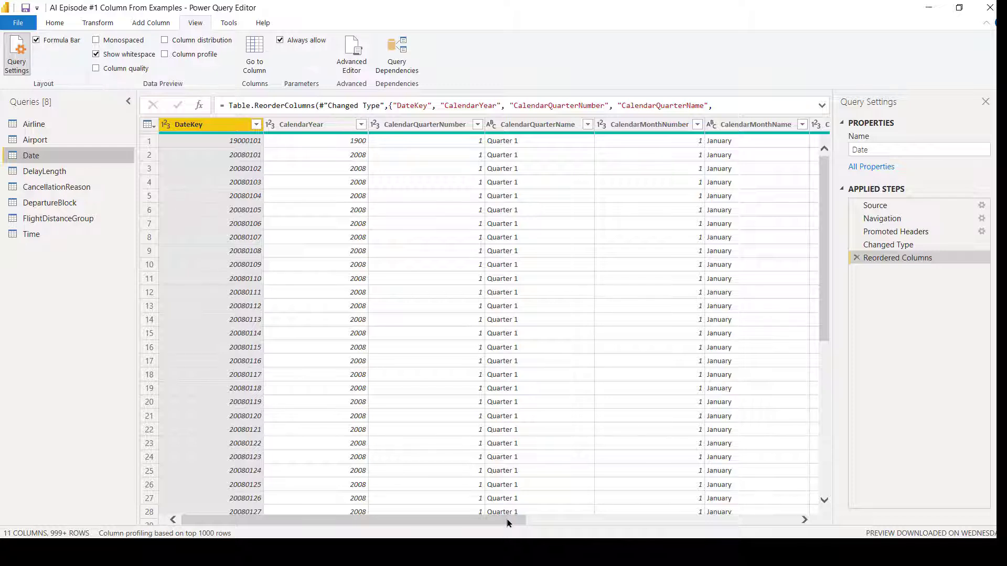
{"action": "left_click_drag", "start_coordinate": [493, 523], "coordinate": [764, 522]}
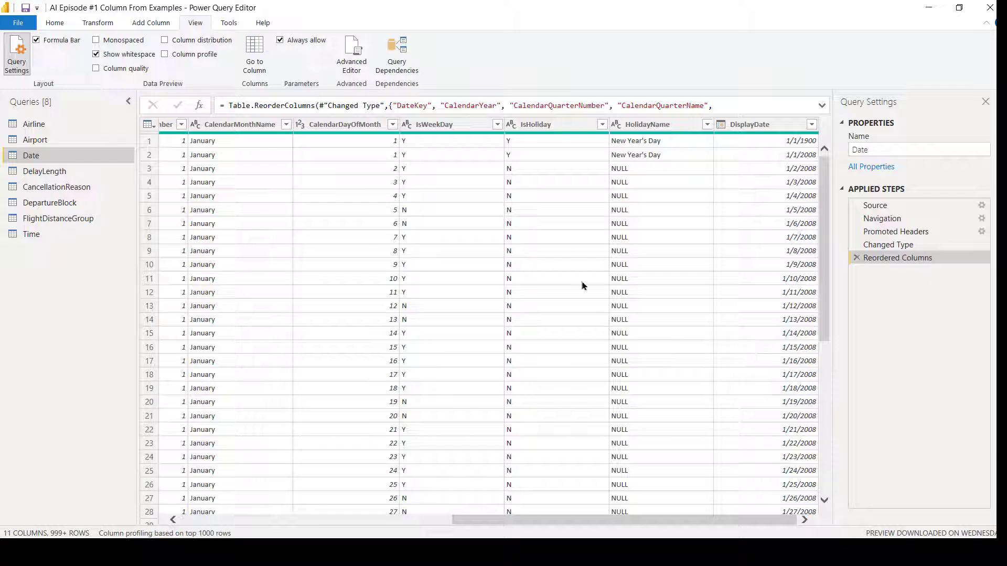
{"action": "left_click", "coordinate": [144, 23]}
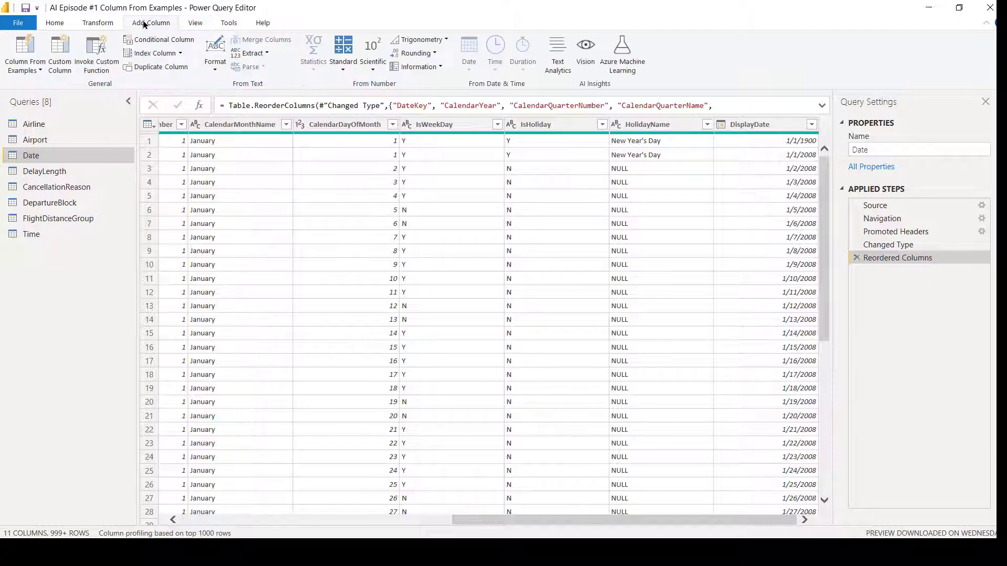
{"action": "left_click", "coordinate": [25, 48]}
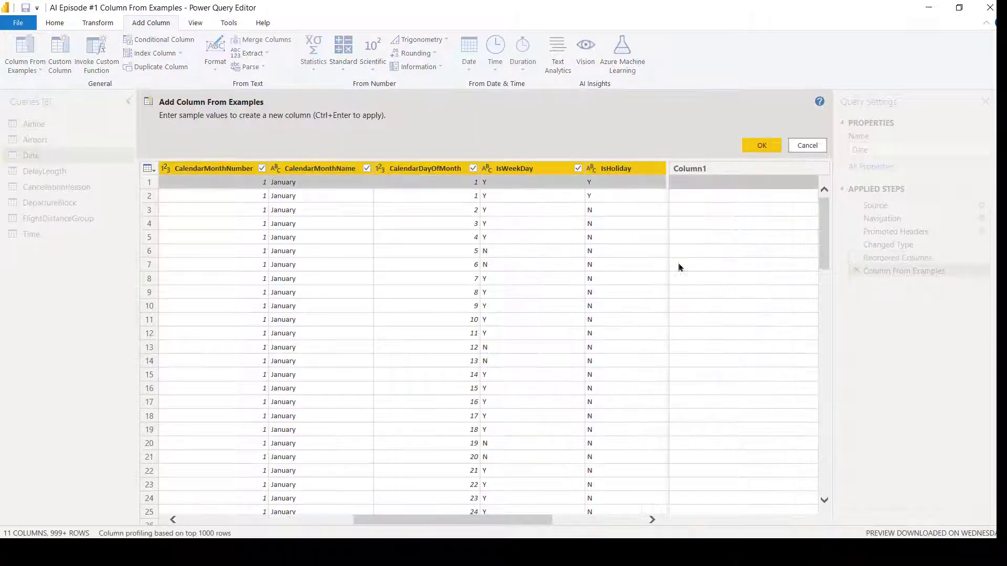
{"action": "left_click_drag", "start_coordinate": [540, 521], "coordinate": [643, 525]}
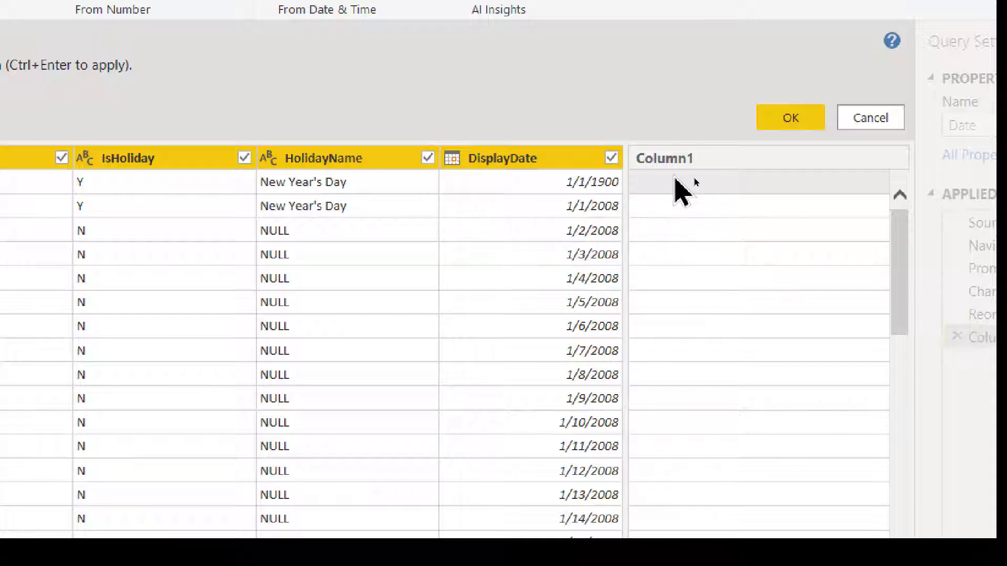
- Enter "January 1, 1900" as the example value in the first row of the new date column
{"action": "double_click", "coordinate": [676, 181]}
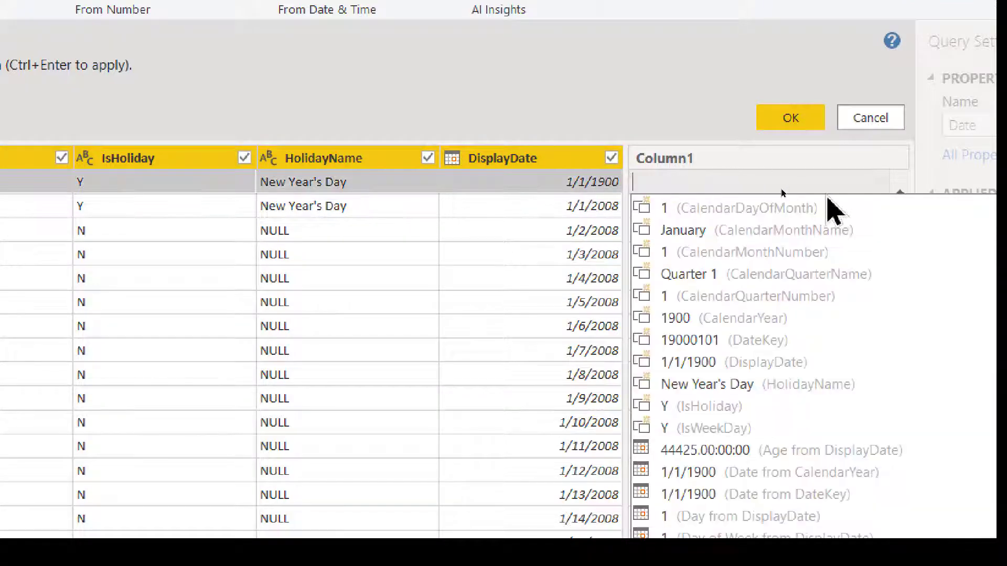
{"action": "type", "text": "Ja"}
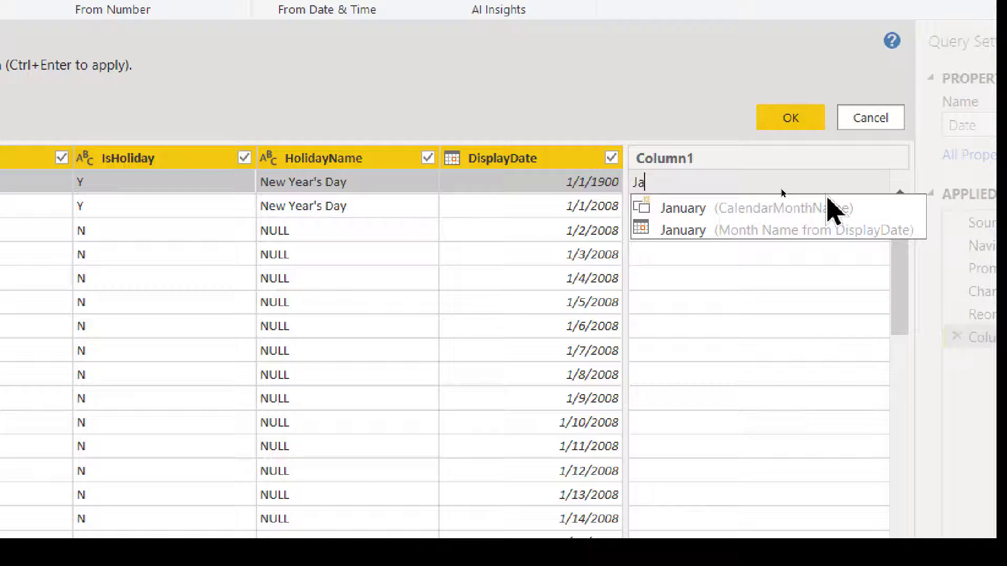
{"action": "key", "text": "BackSpace"}
{"action": "key", "text": "BackSpace"}
{"action": "type", "text": "Januar 1"}
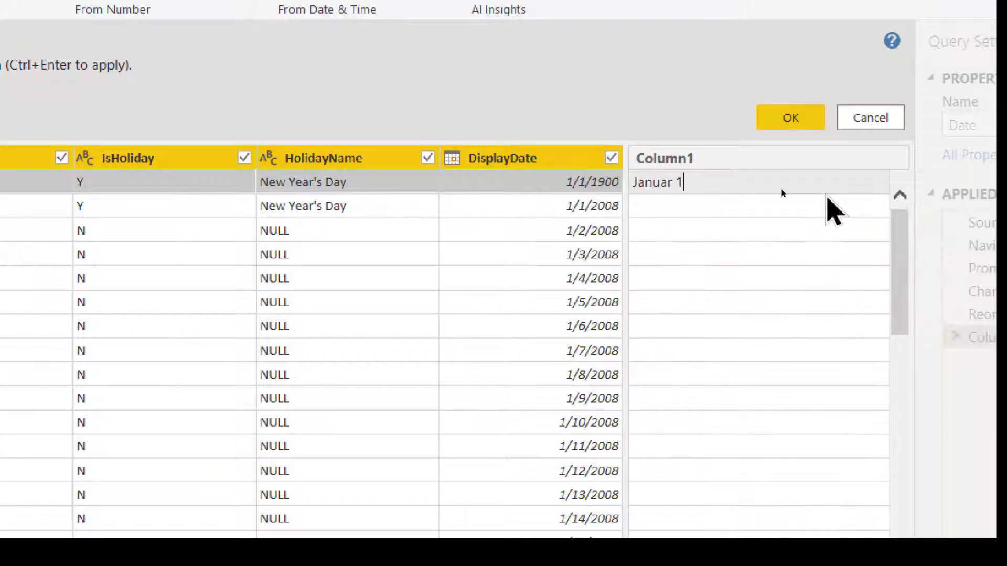
{"action": "key", "text": "BackSpace"}
{"action": "key", "text": "BackSpace"}
{"action": "type", "text": "y"}
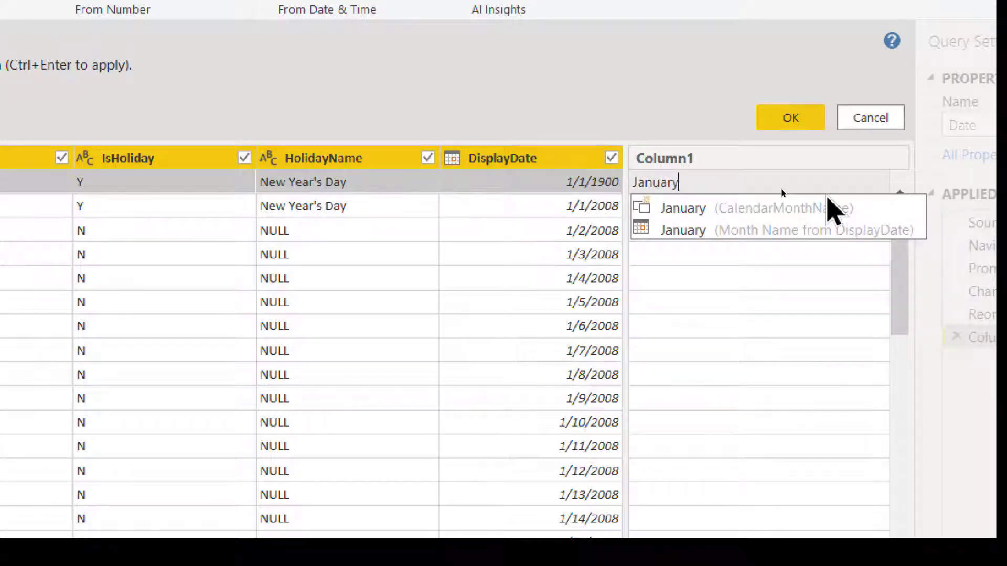
{"action": "type", "text": " 1, 1900"}
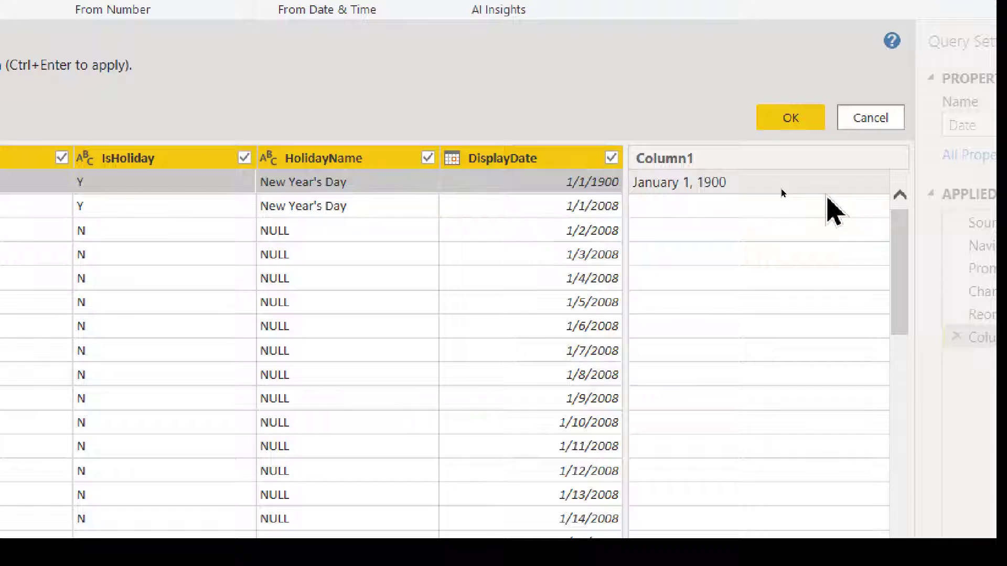
{"action": "key", "text": "Return"}
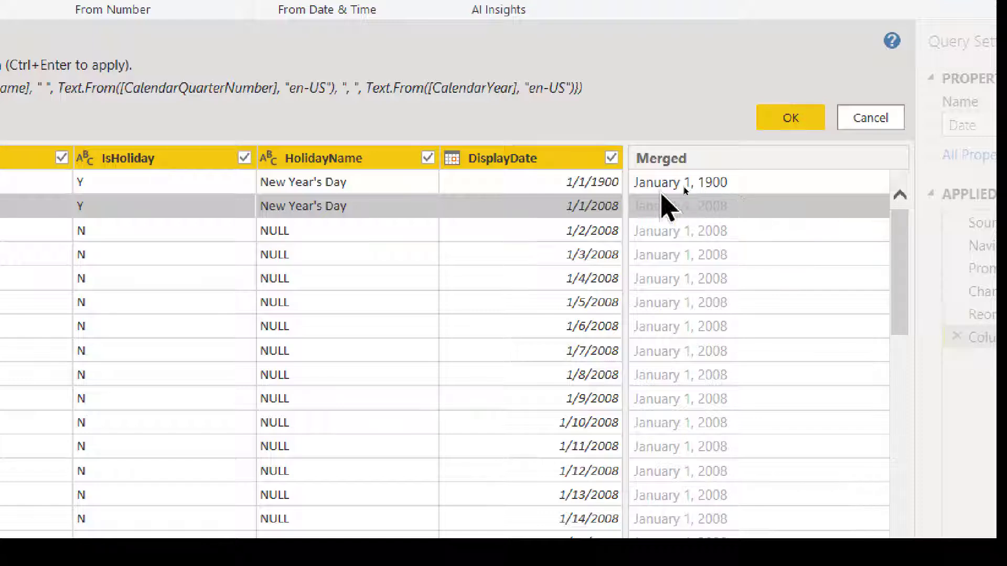
- Enter "January 1, 2008" as the example value in the second row of the new date column
{"action": "double_click", "coordinate": [717, 199]}
{"action": "type", "text": "nov"}
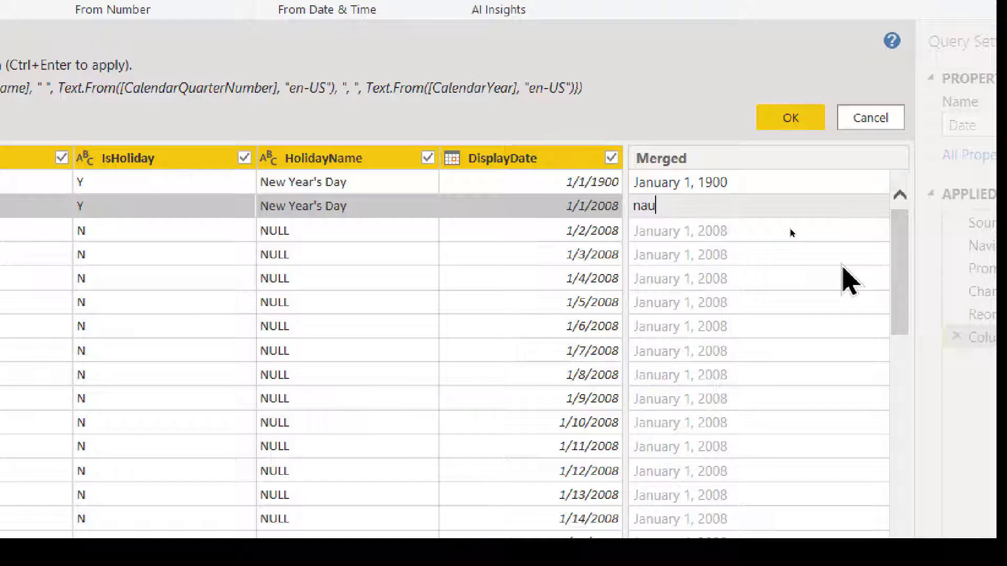
{"action": "type", "text": "e"}
{"action": "key", "text": "BackSpace"}
{"action": "key", "text": "BackSpace"}
{"action": "key", "text": "BackSpace"}
{"action": "key", "text": "BackSpace"}
{"action": "type", "text": "January 1, 2008"}
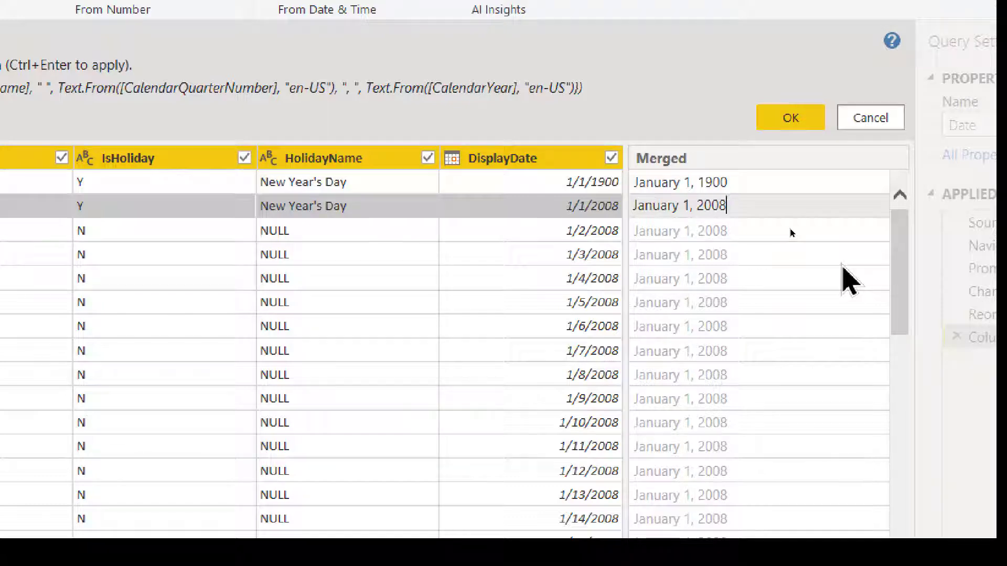
{"action": "key", "text": "Return"}
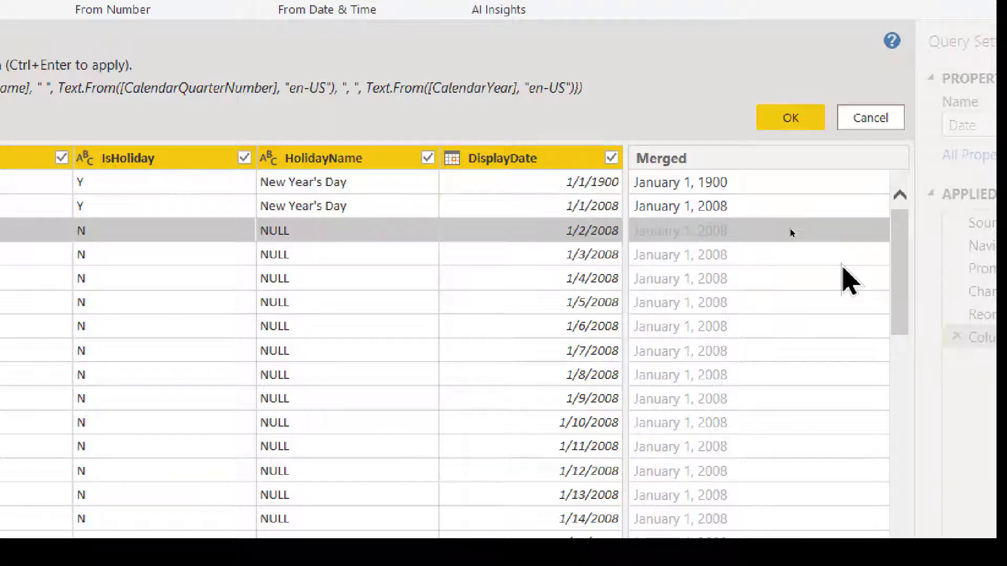
- Enter "January 2, 2008" as the example value in the third row and add the merged date column to the Date query
{"action": "left_click", "coordinate": [766, 219]}
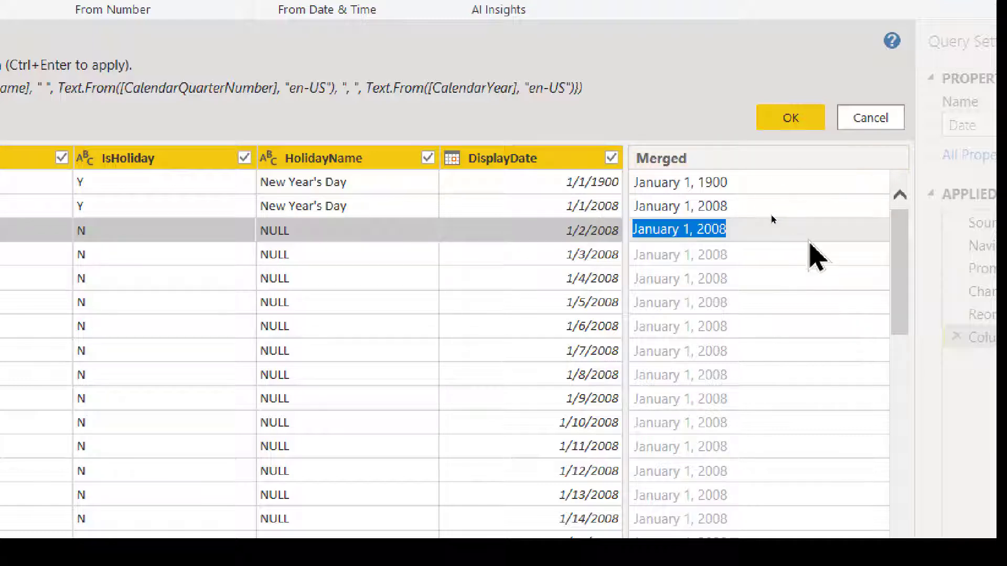
{"action": "type", "text": "Janaury 2"}
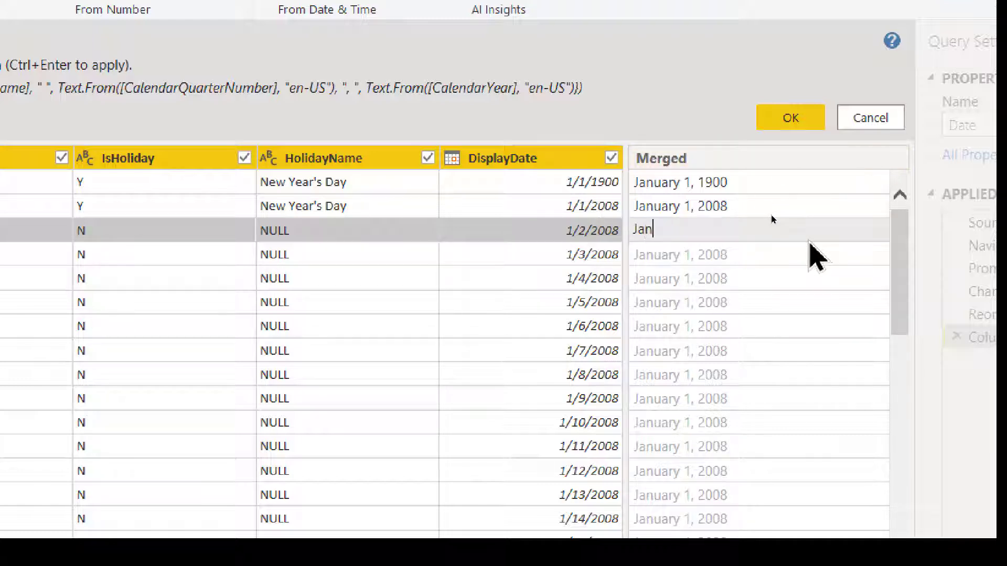
{"action": "key", "text": "BackSpace"}
{"action": "key", "text": "BackSpace"}
{"action": "key", "text": "BackSpace"}
{"action": "key", "text": "BackSpace"}
{"action": "key", "text": "BackSpace"}
{"action": "key", "text": "BackSpace"}
{"action": "type", "text": "uary 2, 2008"}
{"action": "key", "text": "Return"}
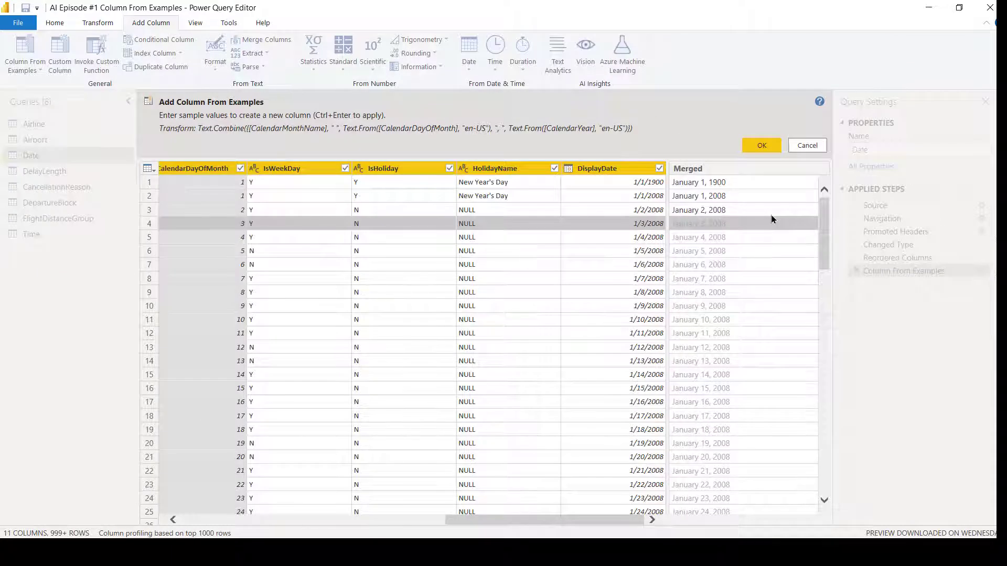
{"action": "left_click", "coordinate": [760, 146]}
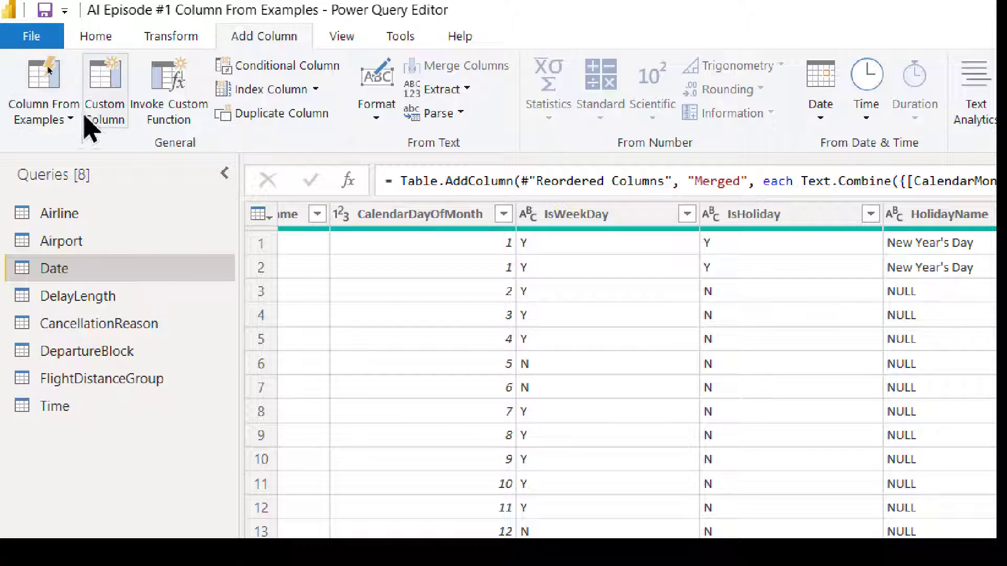
- Start another column from examples in the Date query using From Selection, with only DisplayDate as the source column instead of Merged
{"action": "left_click", "coordinate": [66, 119]}
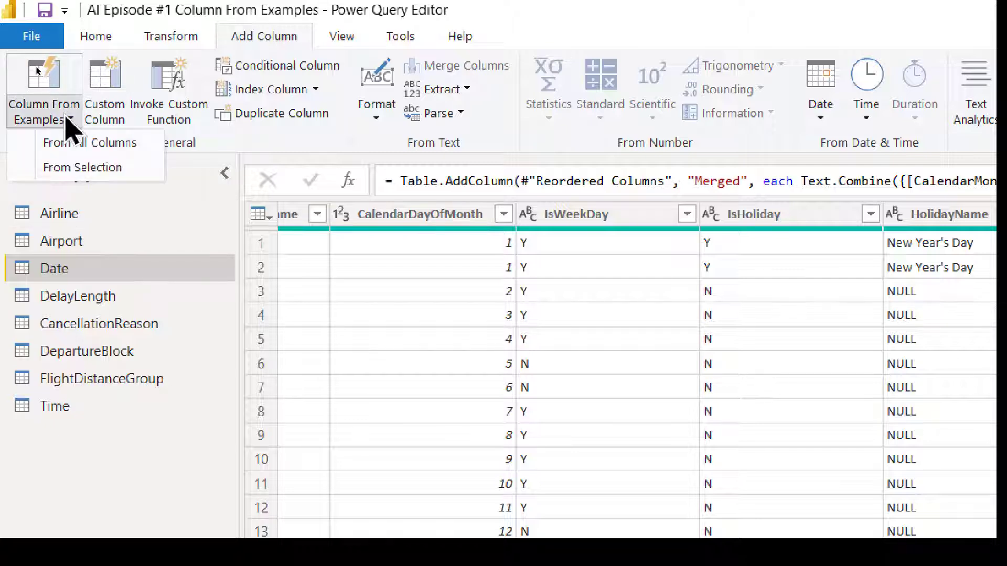
{"action": "left_click", "coordinate": [119, 177]}
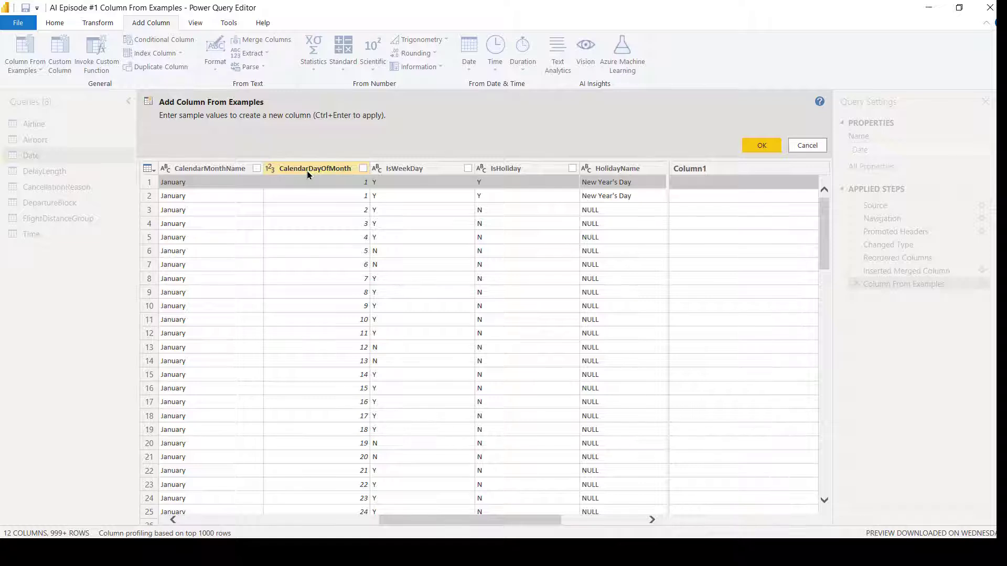
{"action": "left_click_drag", "start_coordinate": [460, 520], "coordinate": [553, 529]}
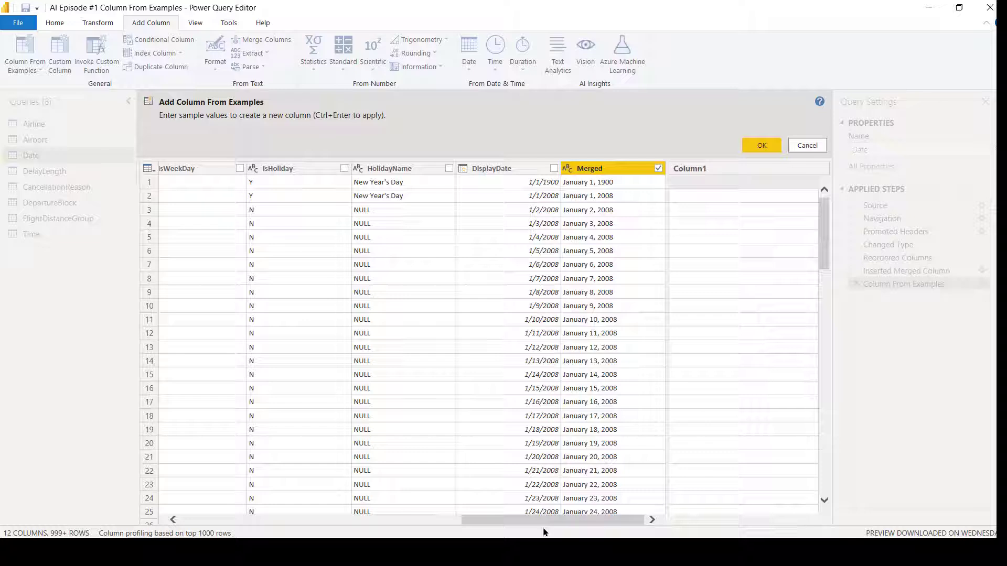
{"action": "left_click", "coordinate": [658, 168]}
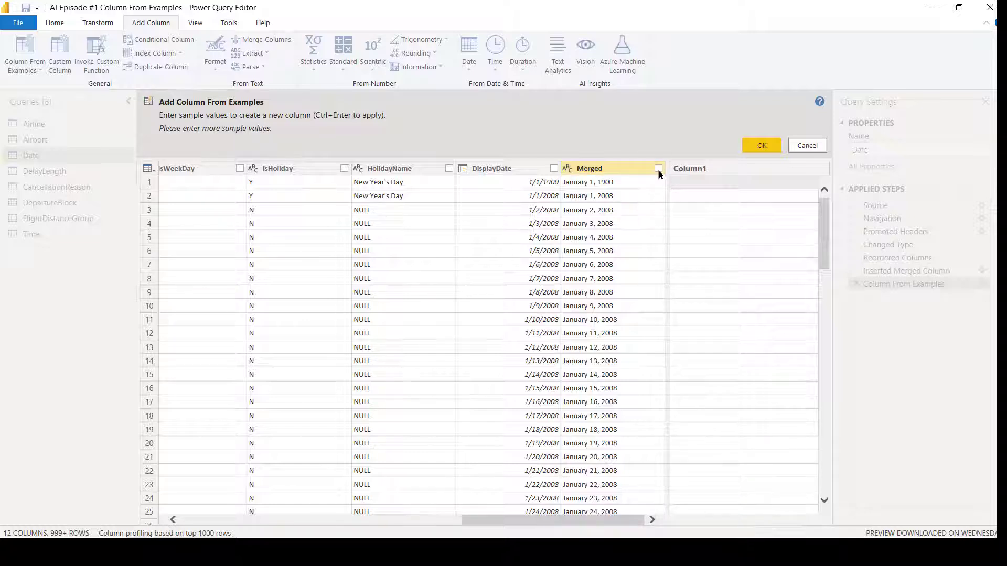
{"action": "left_click", "coordinate": [554, 169]}
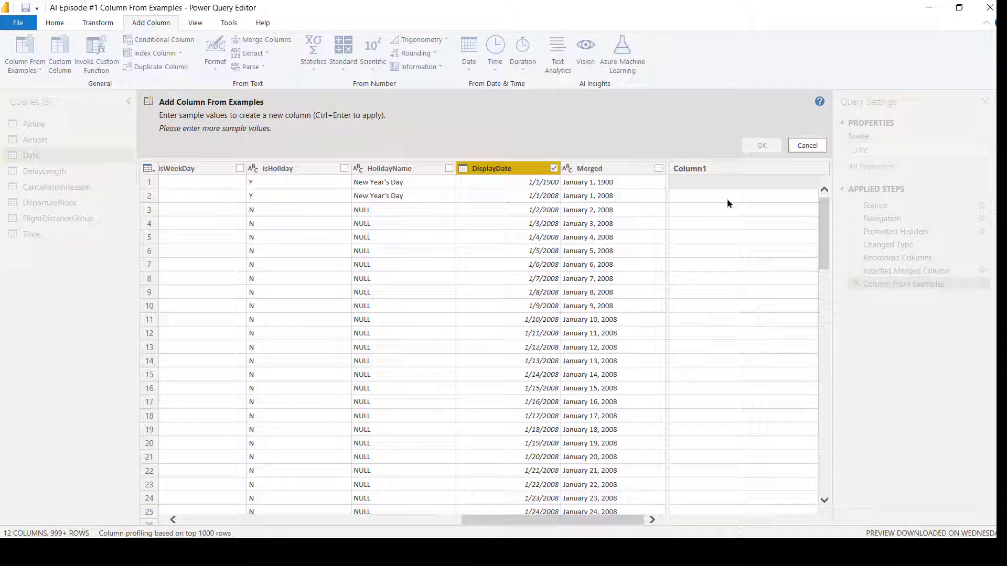
- Enter "1-01-1900" and "1-01-2008" as the example values in the first two rows of the new column
{"action": "left_click", "coordinate": [682, 183]}
{"action": "left_click", "coordinate": [683, 183]}
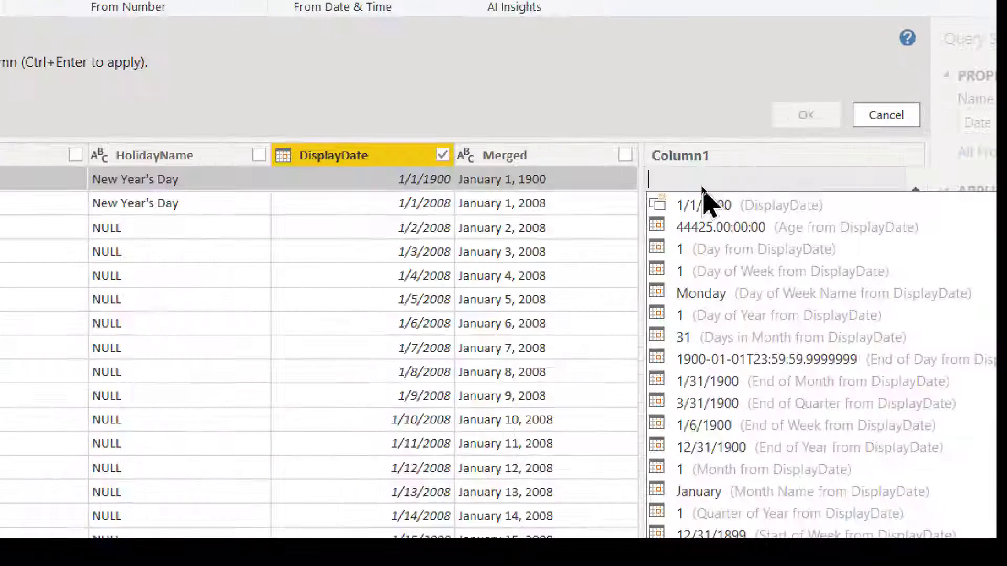
{"action": "type", "text": "1-01"}
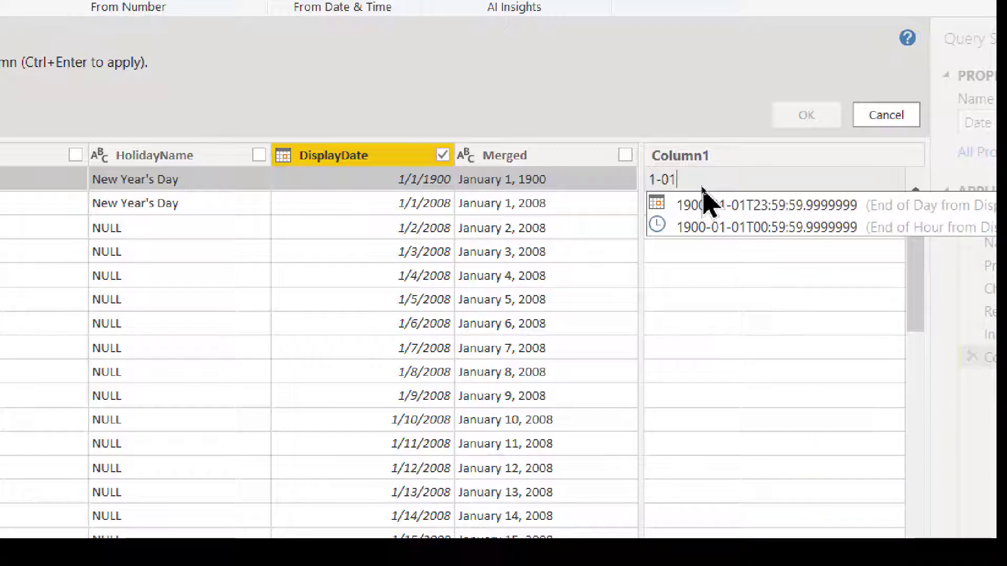
{"action": "type", "text": "-1900"}
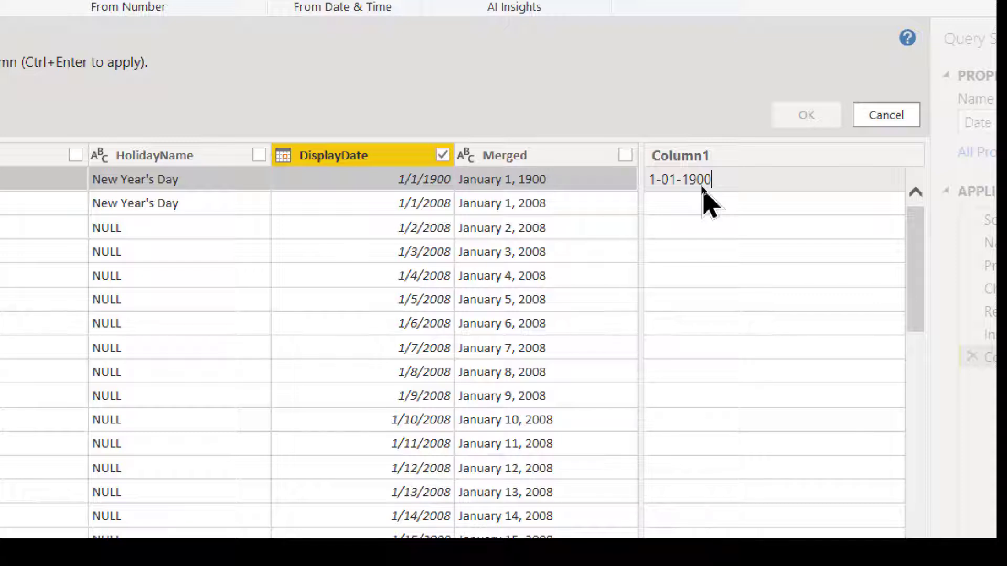
{"action": "left_click", "coordinate": [703, 193]}
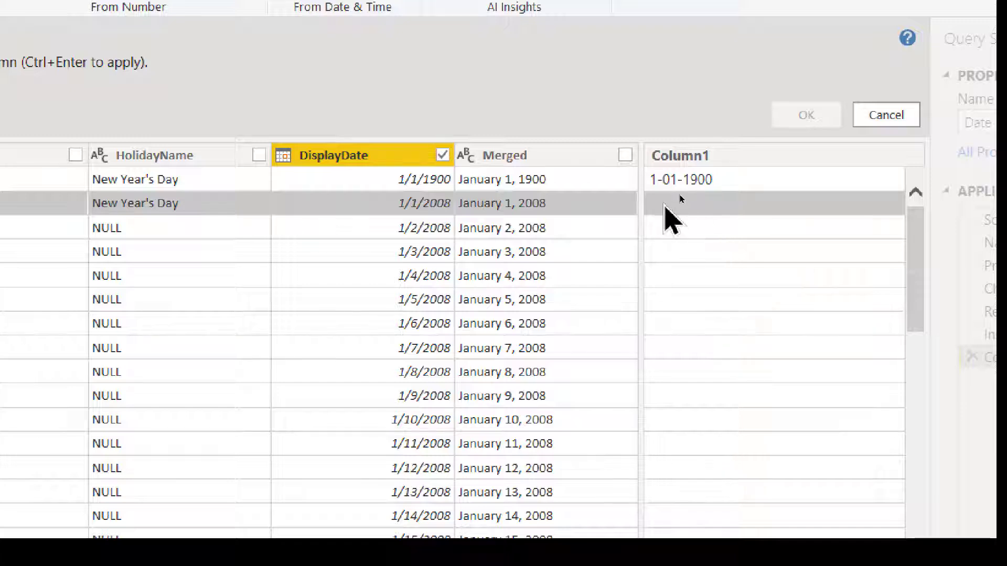
{"action": "left_click", "coordinate": [679, 192]}
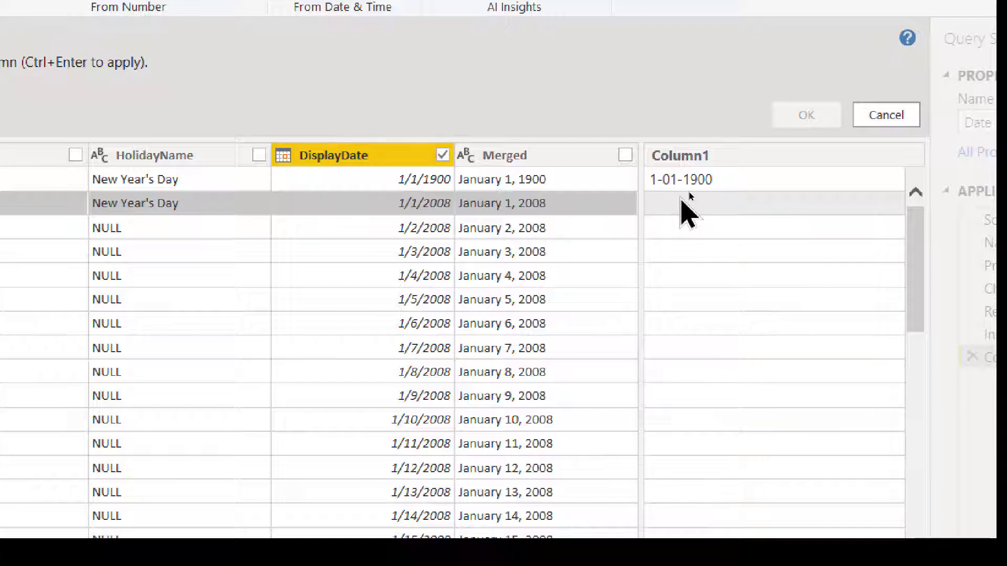
{"action": "type", "text": "1-01-2008"}
{"action": "key", "text": "Return"}
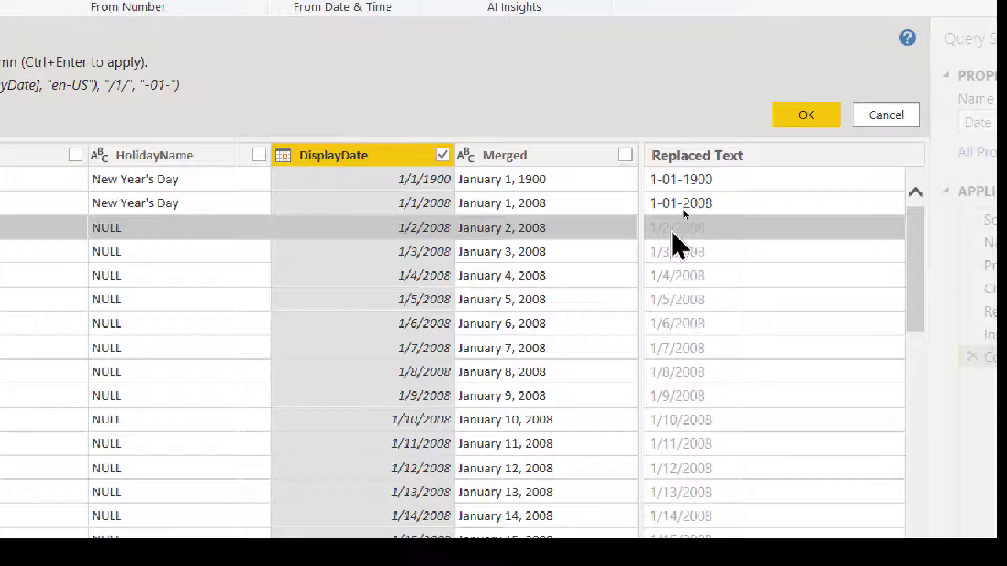
- Enter "1-02-2008" as the example value in the third row and add the dashed date column to the Date query
{"action": "double_click", "coordinate": [674, 229]}
{"action": "type", "text": "1-0"}
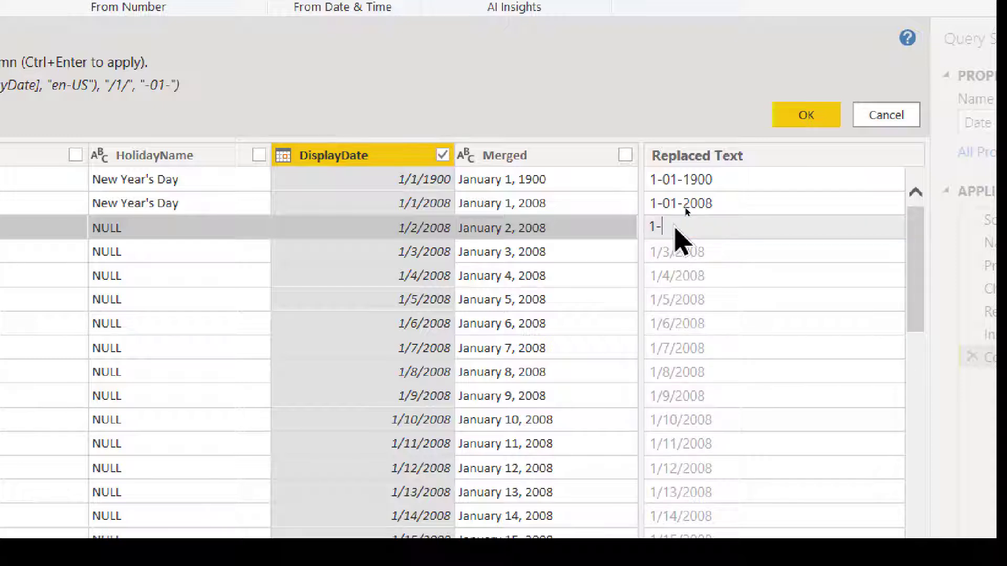
{"action": "type", "text": "2-2008"}
{"action": "key", "text": "Return"}
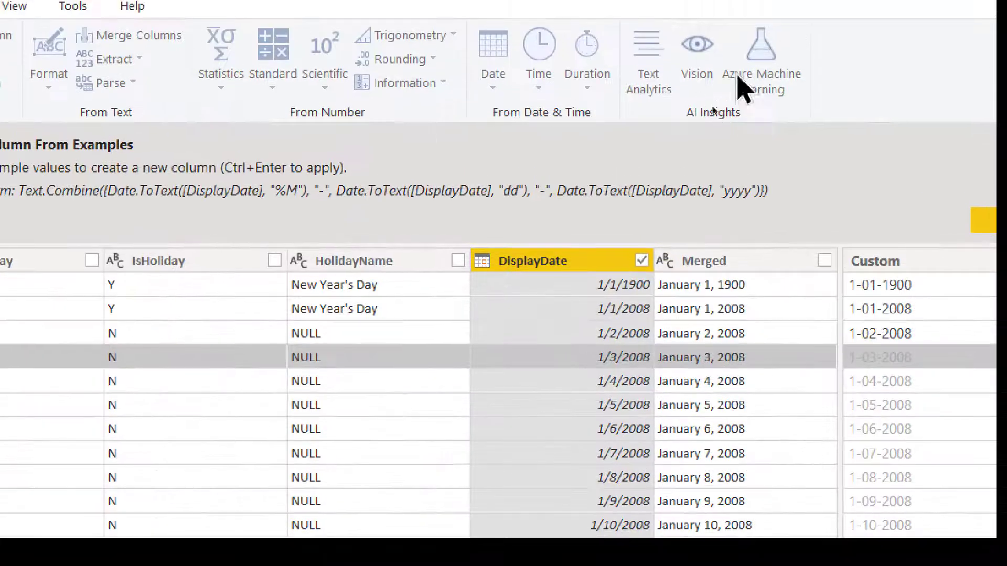
{"action": "left_click", "coordinate": [865, 223]}
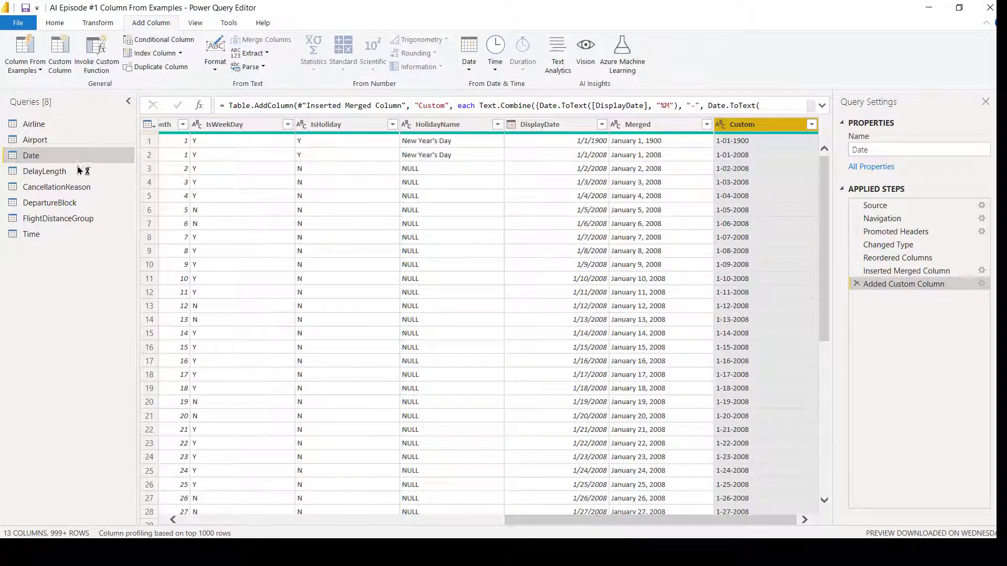
- Open the DepartureBlock query and start a new column from examples based on all of its columns
{"action": "left_click", "coordinate": [38, 220]}
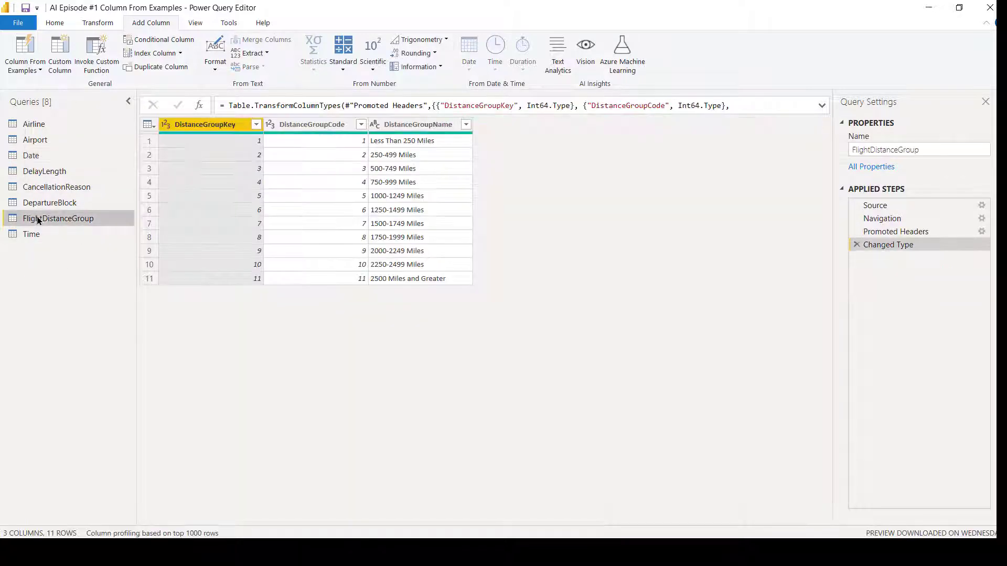
{"action": "left_click", "coordinate": [42, 206]}
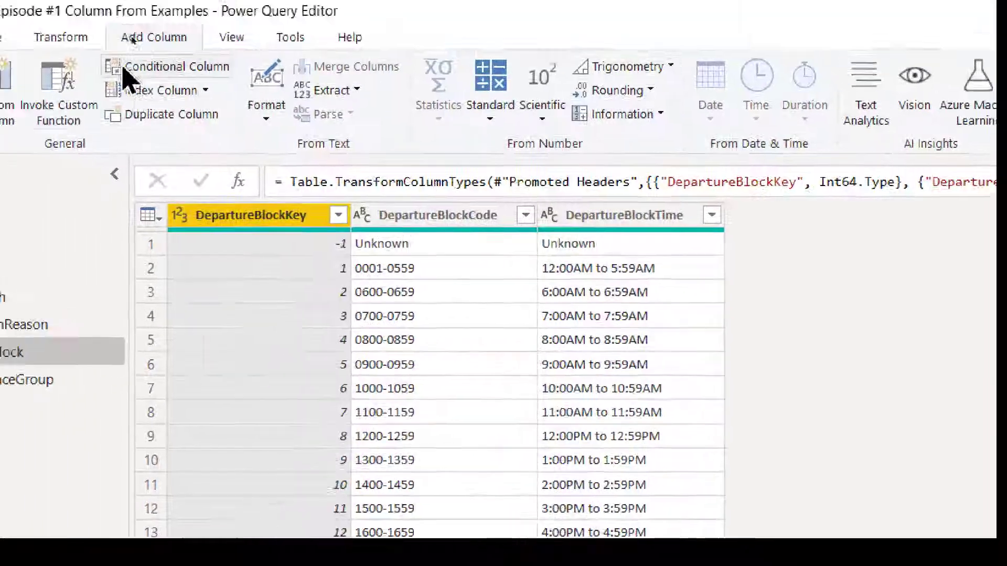
{"action": "left_click", "coordinate": [46, 90]}
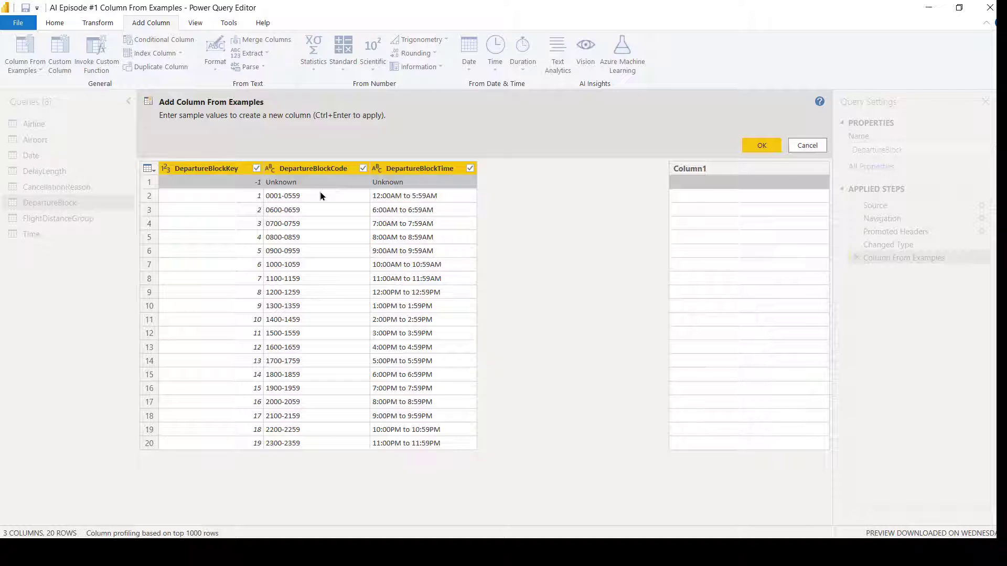
- Enter "0001" as the example value in the second row and add the block start time column to the DepartureBlock query
{"action": "double_click", "coordinate": [681, 198]}
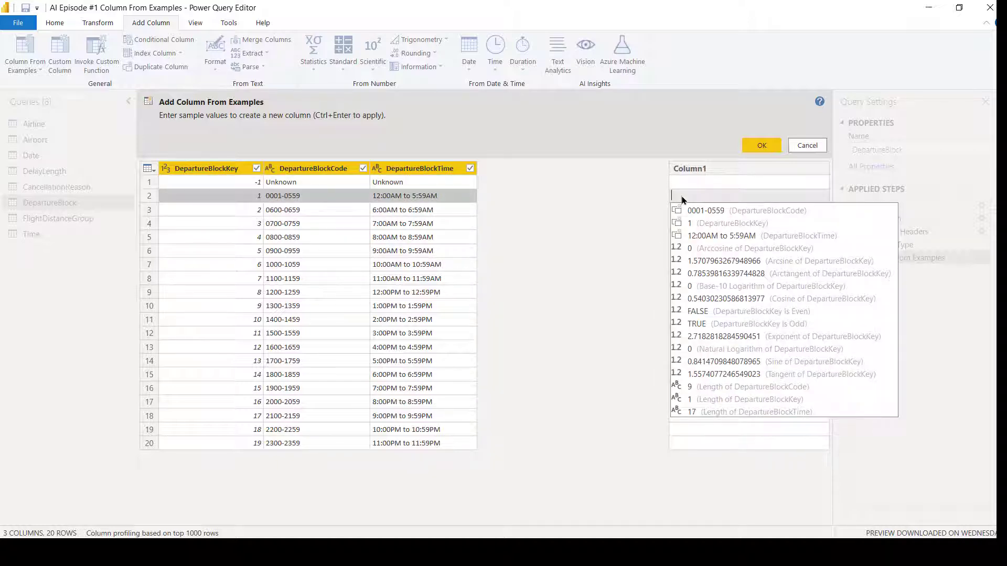
{"action": "type", "text": "0001"}
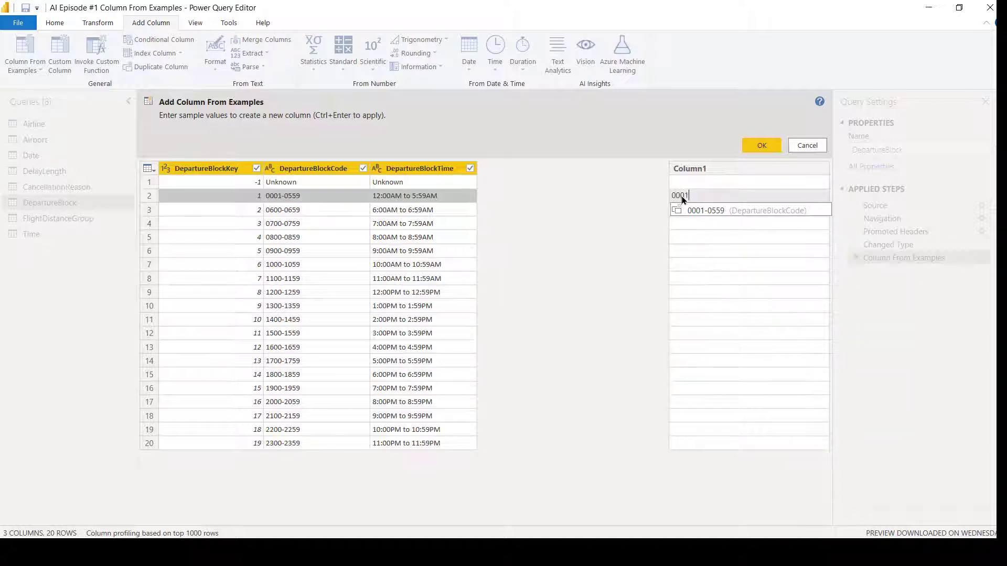
{"action": "key", "text": "Return"}
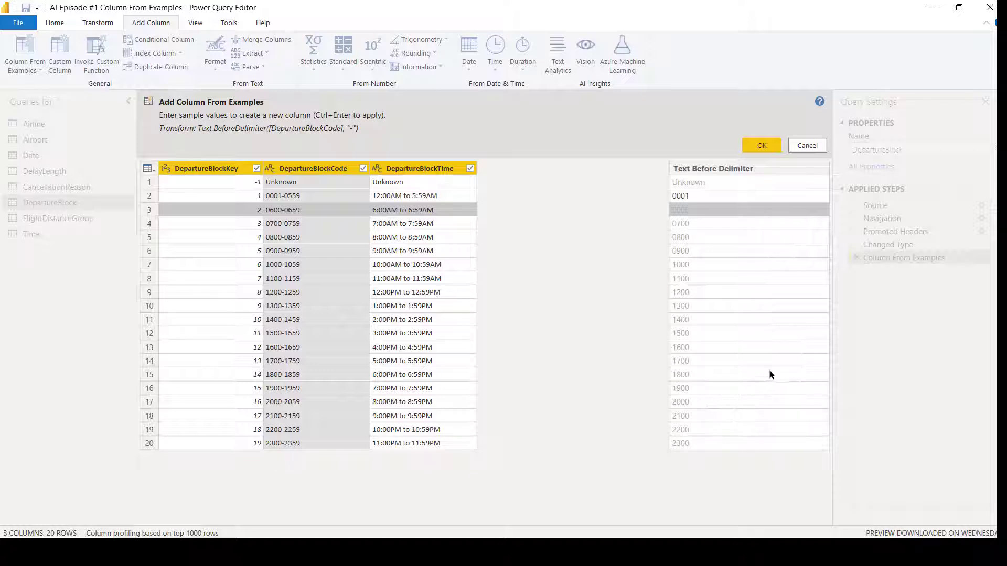
{"action": "left_click", "coordinate": [770, 146]}
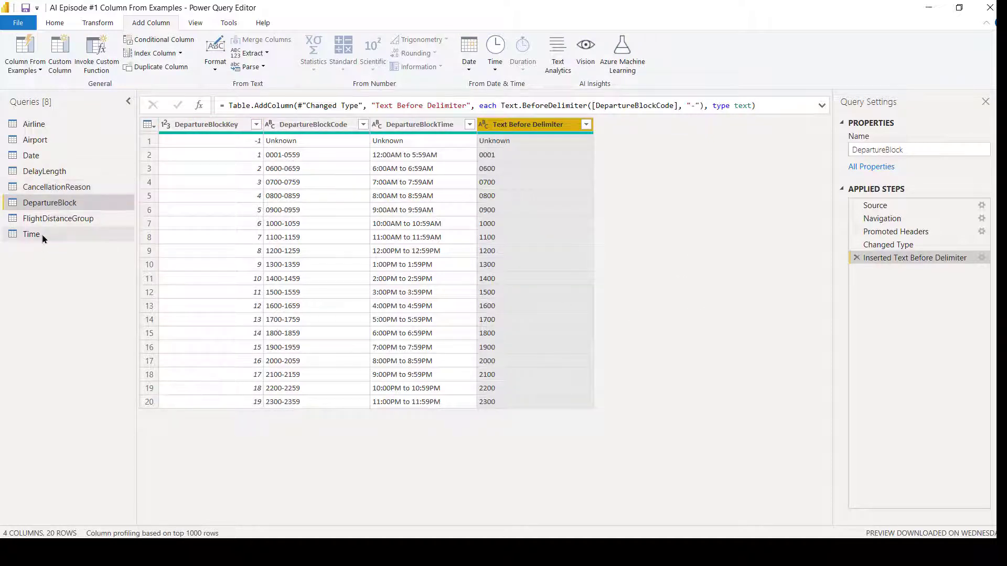
- Open the DelayLength query and start a new column from examples based on all of its columns
{"action": "left_click", "coordinate": [40, 188]}
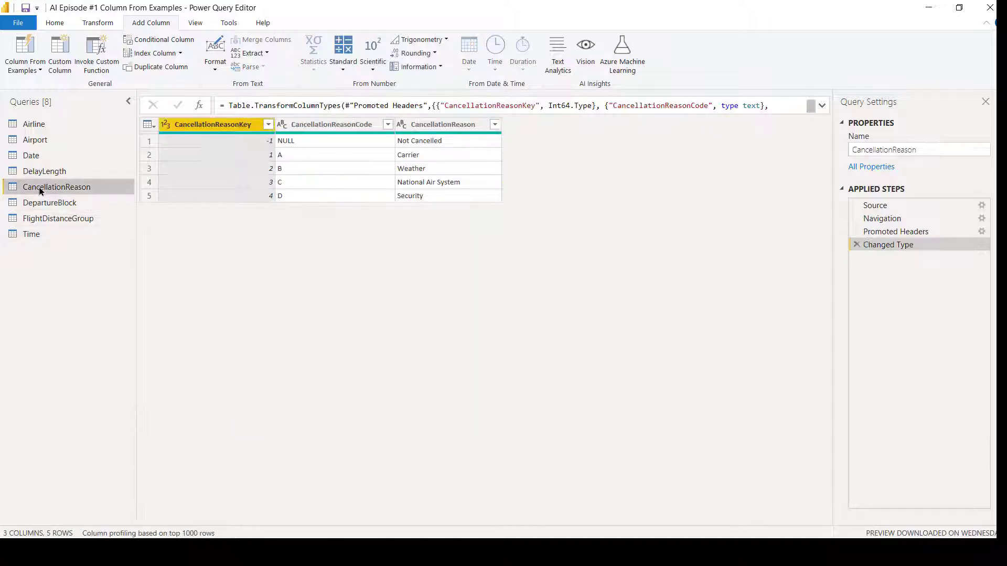
{"action": "left_click", "coordinate": [40, 171]}
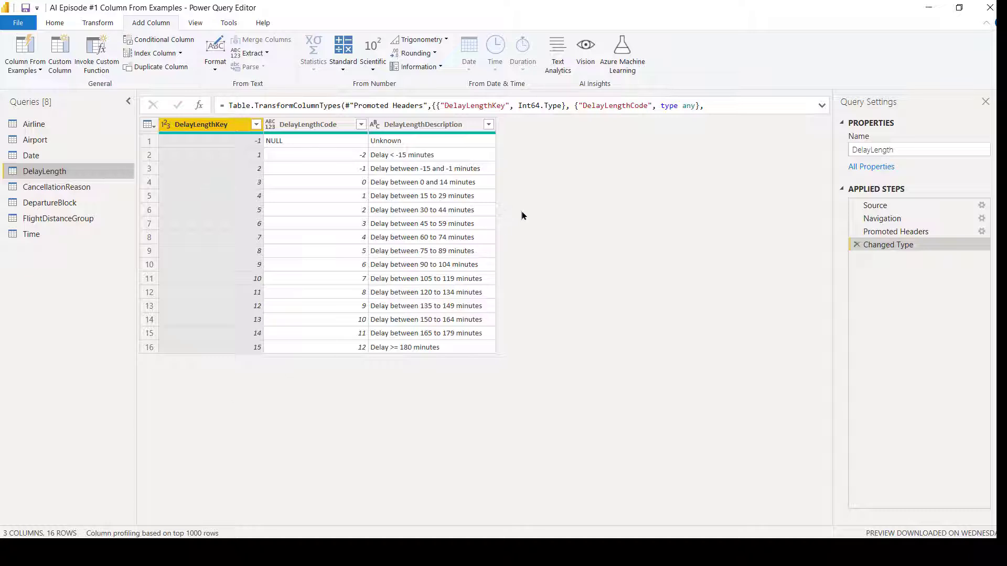
{"action": "left_click", "coordinate": [22, 46]}
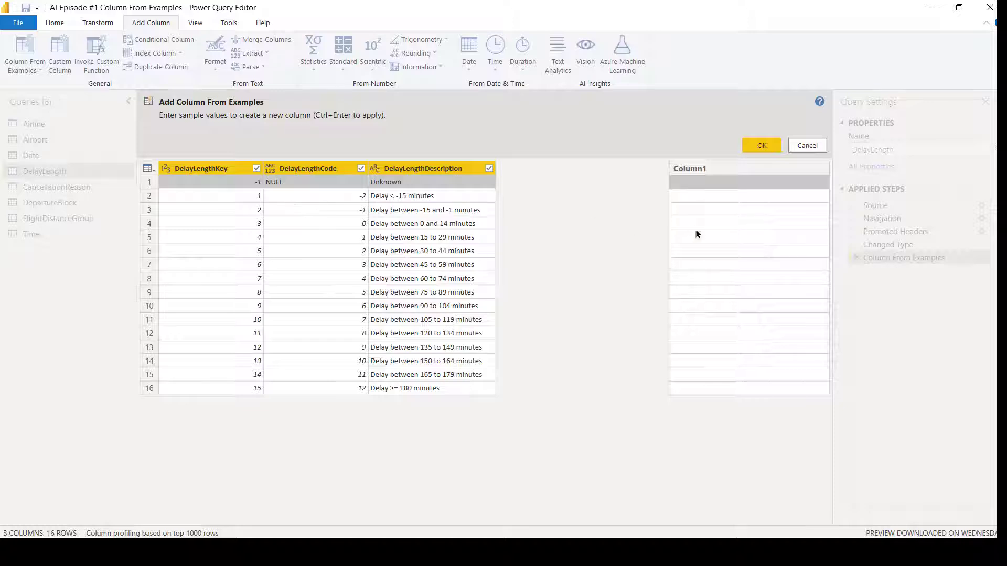
- Enter -1 in the second row and 1 in the third row as examples for summing DelayLengthKey and DelayLengthCode
{"action": "left_click", "coordinate": [688, 195]}
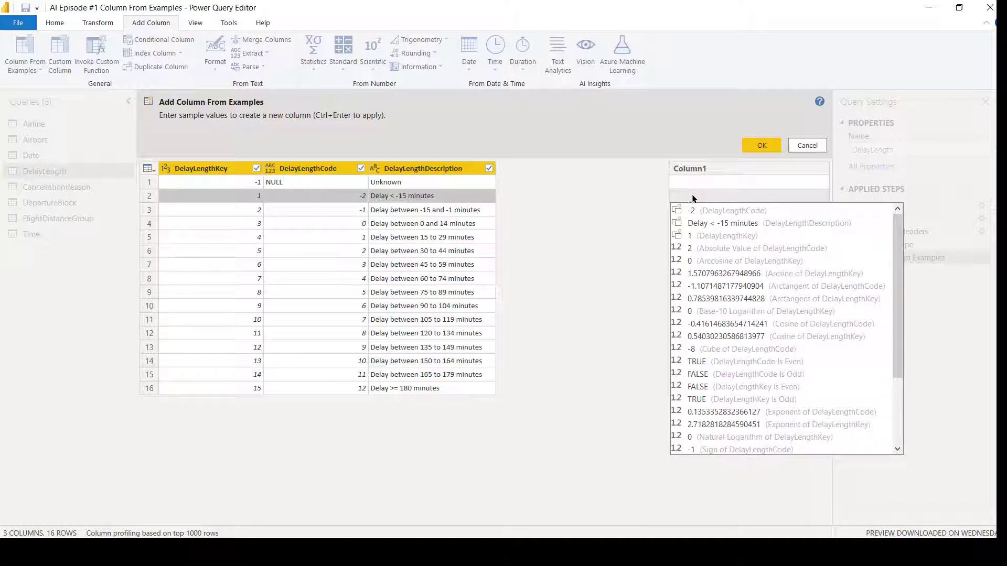
{"action": "type", "text": "-1"}
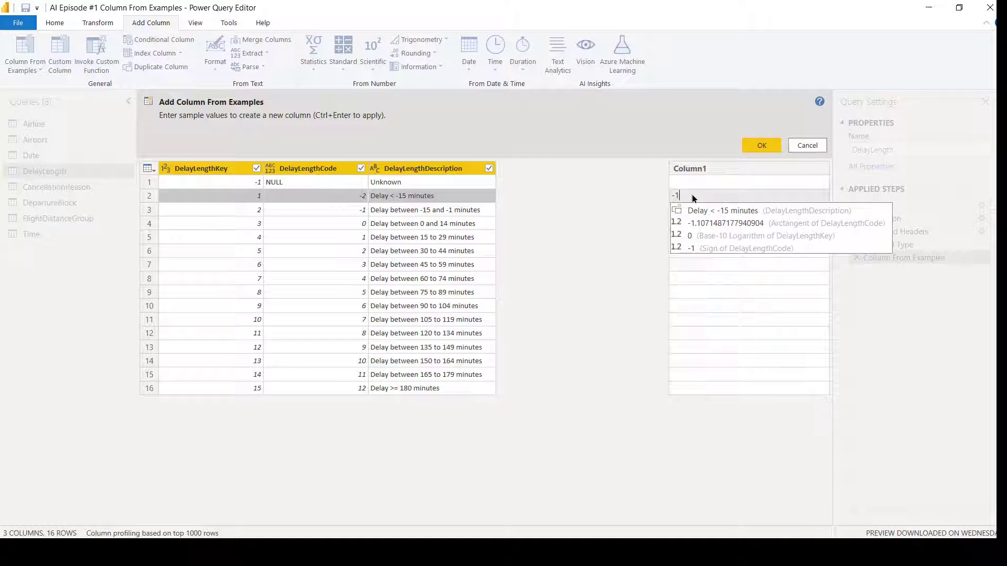
{"action": "key", "text": "Return"}
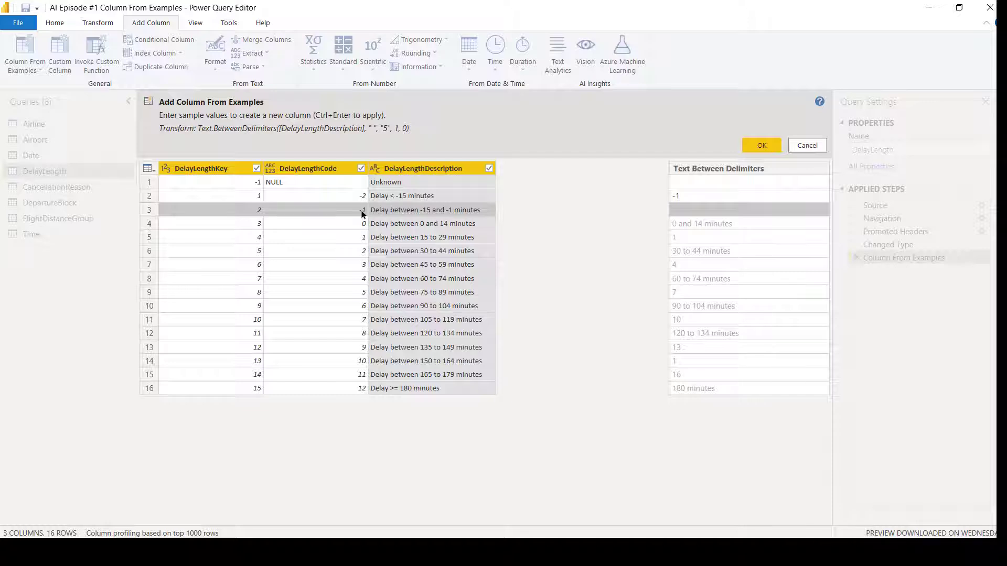
{"action": "left_click", "coordinate": [680, 210]}
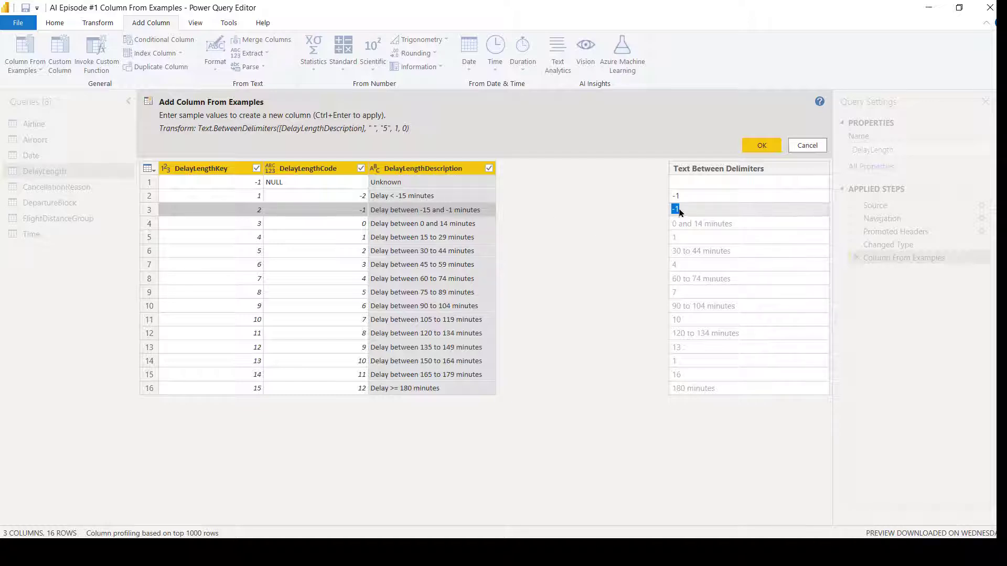
{"action": "type", "text": "1"}
{"action": "key", "text": "Return"}
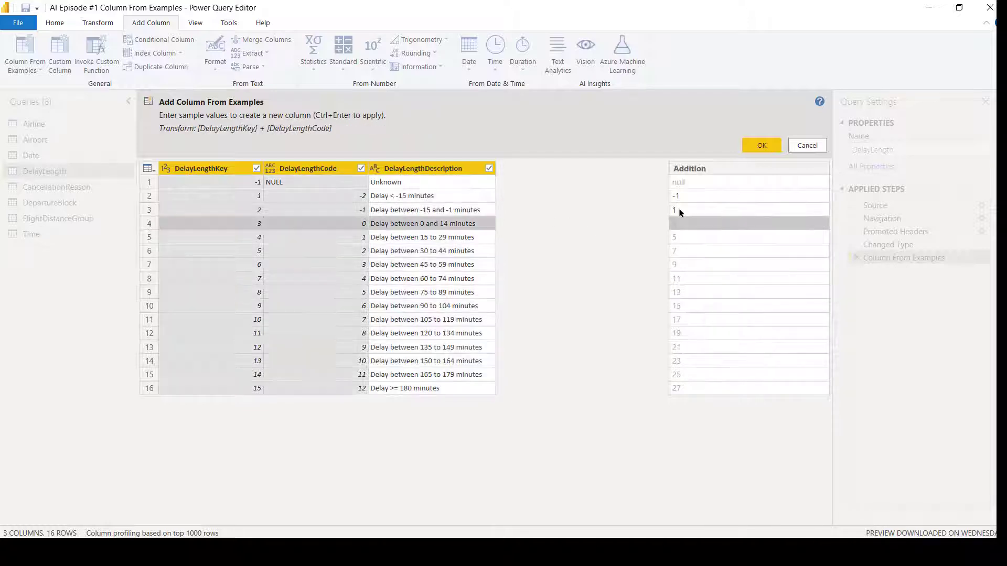